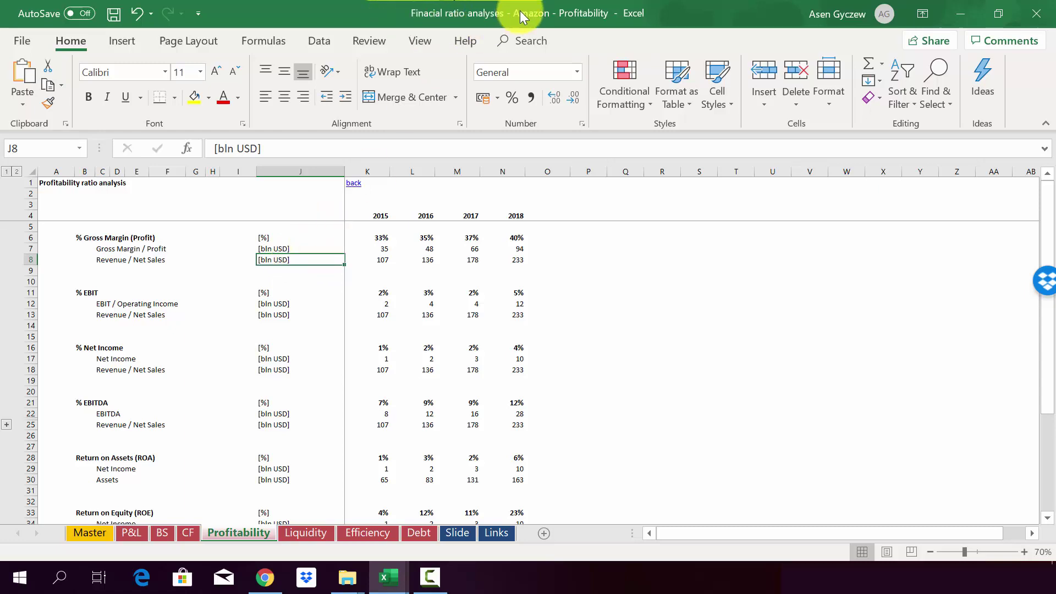
Review the 2015 and 2018 % Gross Margin formulas below the Revenue / Net Sales line.
left_click(87, 304)
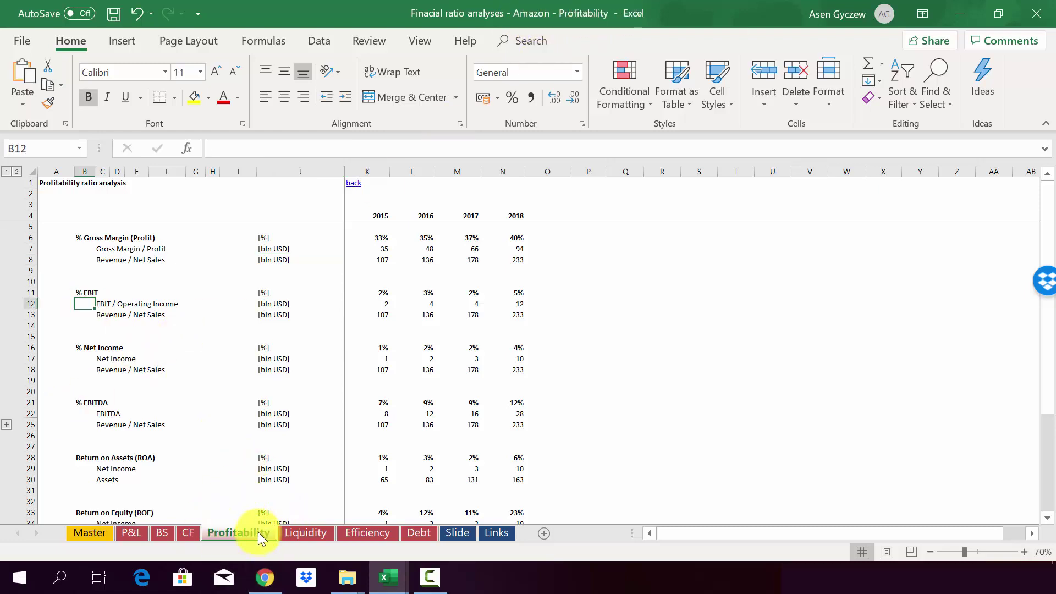
left_click(146, 261)
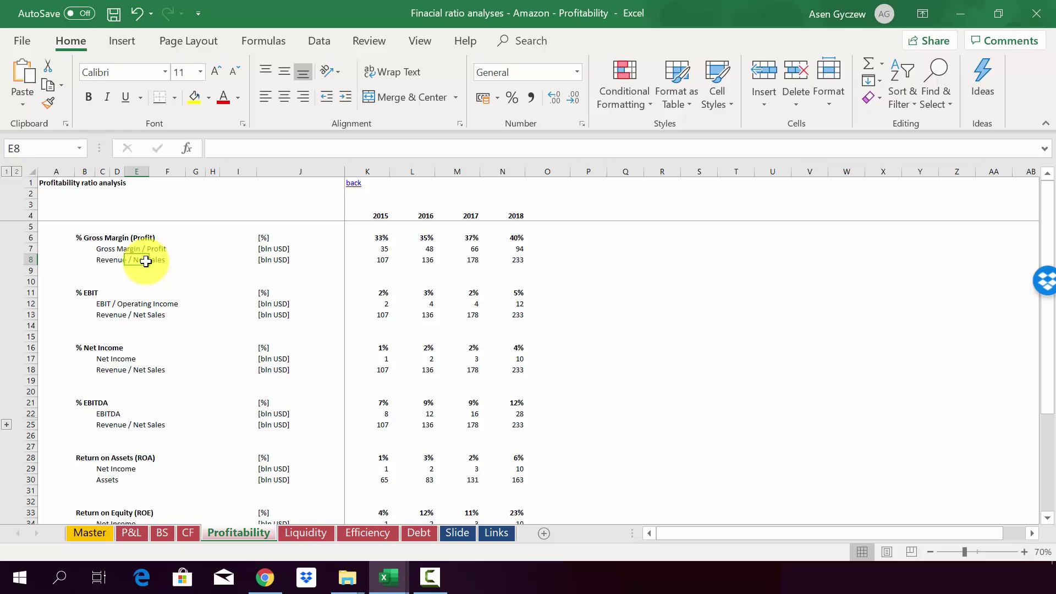
key("Up")
key("Up")
key("Right")
key("Right")
key("Right")
key("Right")
key("Right")
key("Right")
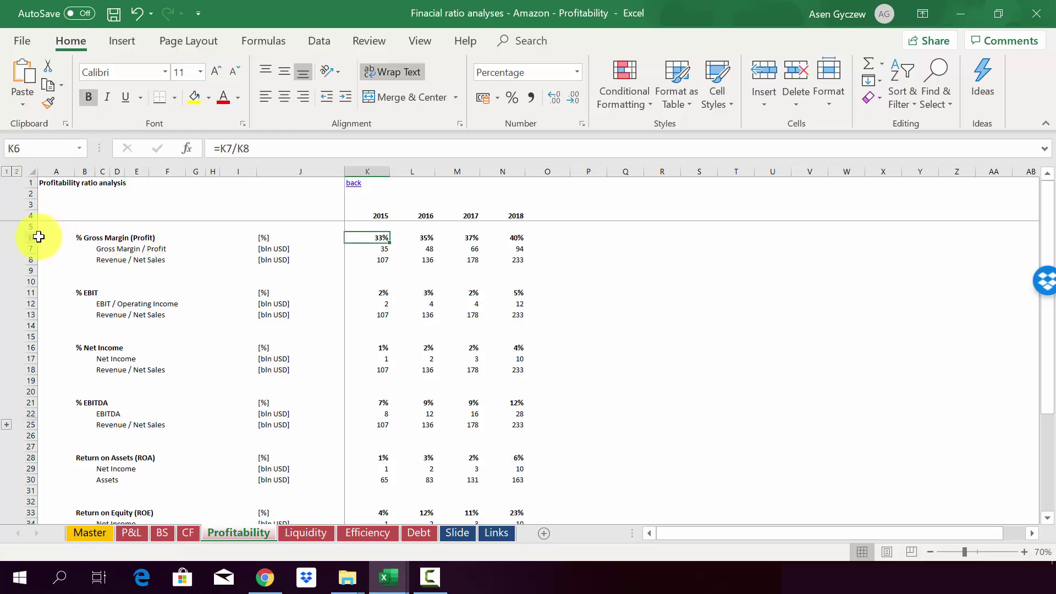
left_click(36, 237)
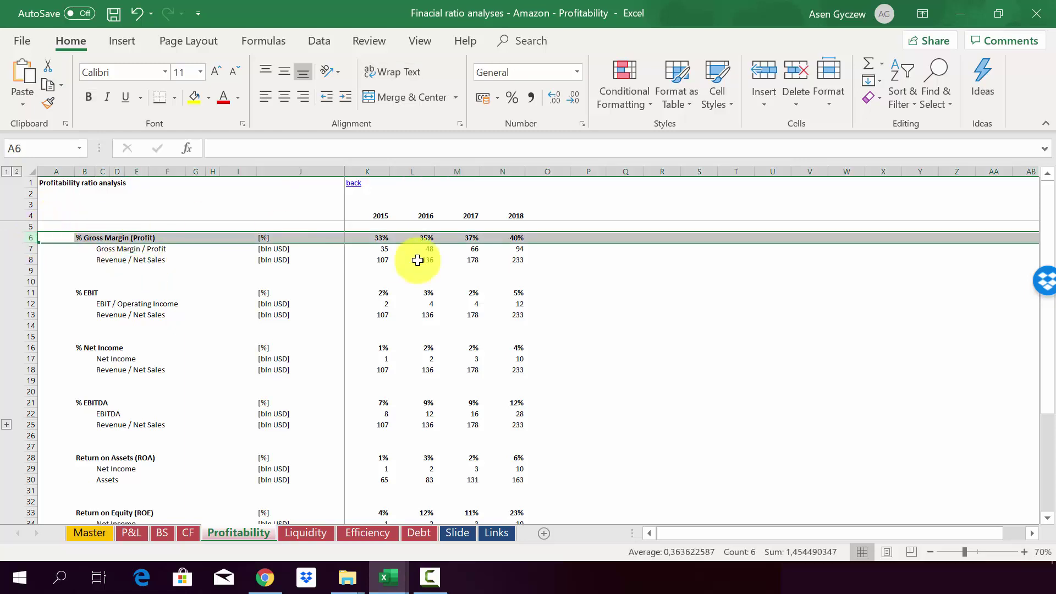
left_click(362, 240)
left_click(373, 171)
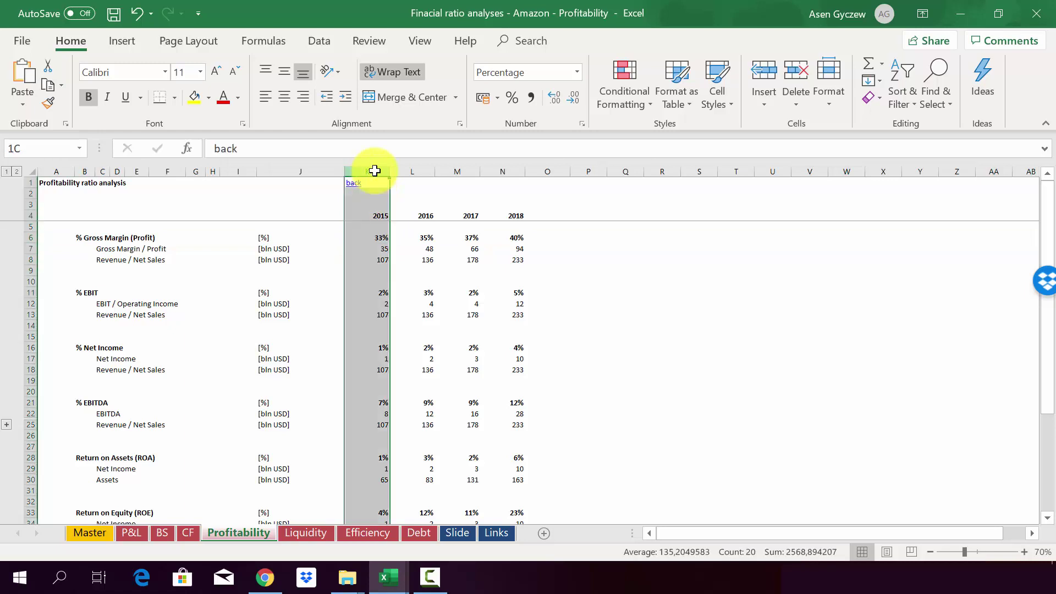
left_click(495, 237)
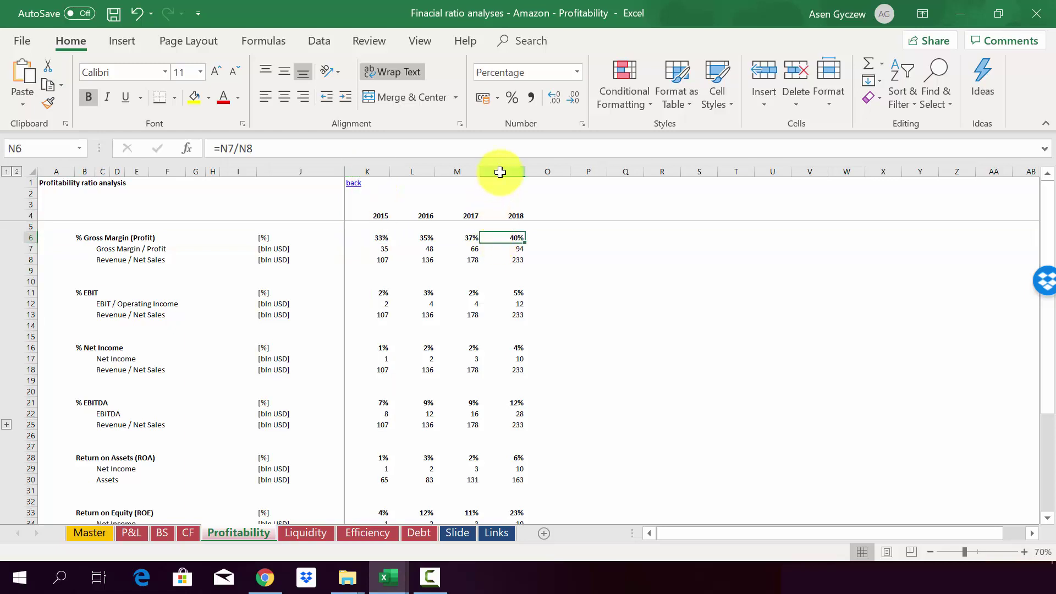
left_click(500, 172)
left_click(505, 238)
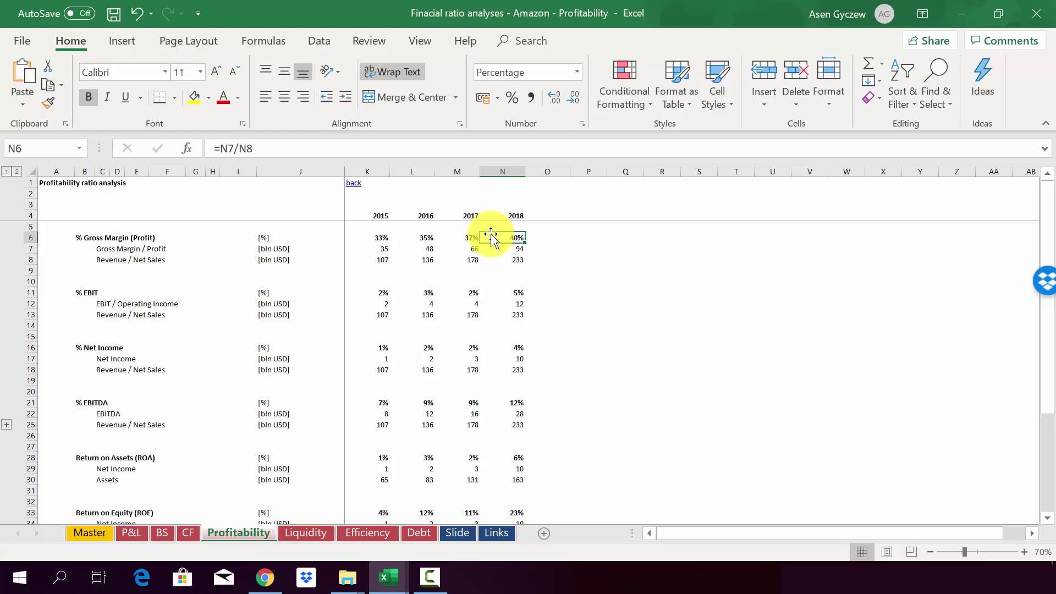
left_click(84, 302)
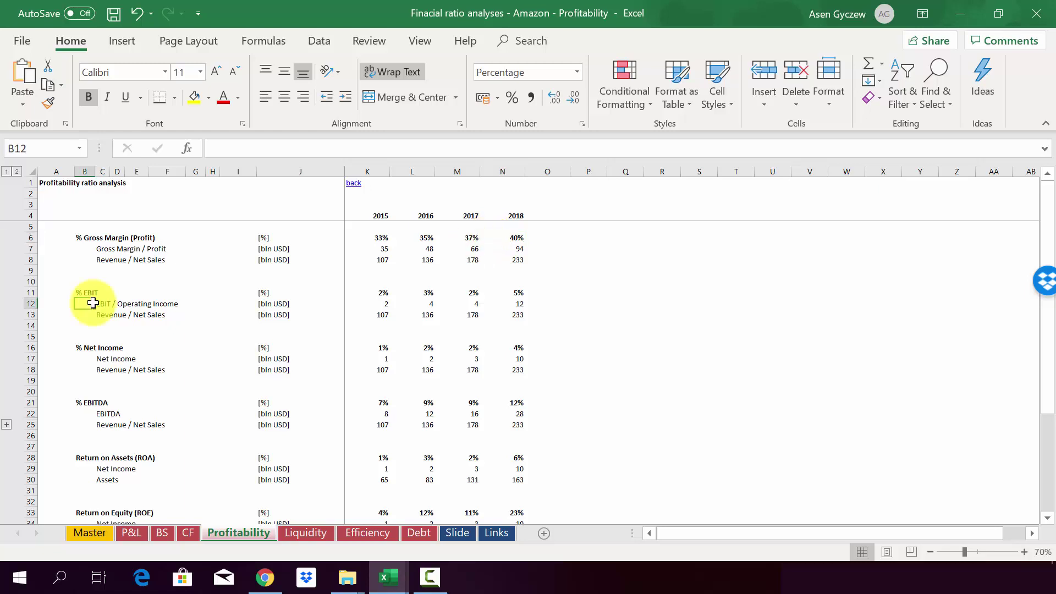
Compare the 2015 and 2018 % EBIT margin formulas against the gross margin formulas.
left_click(21, 292)
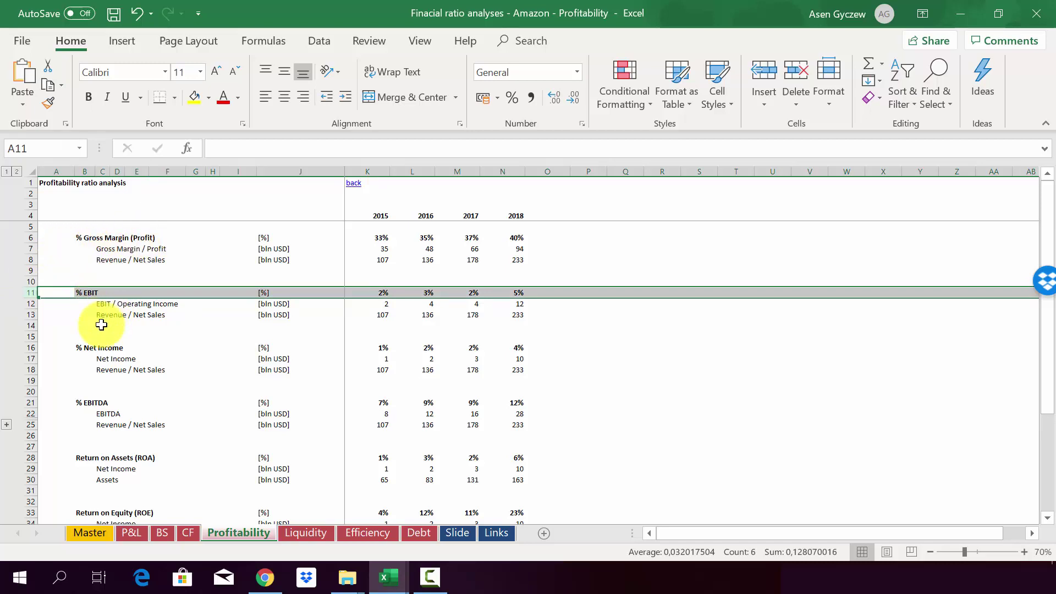
left_click(369, 237)
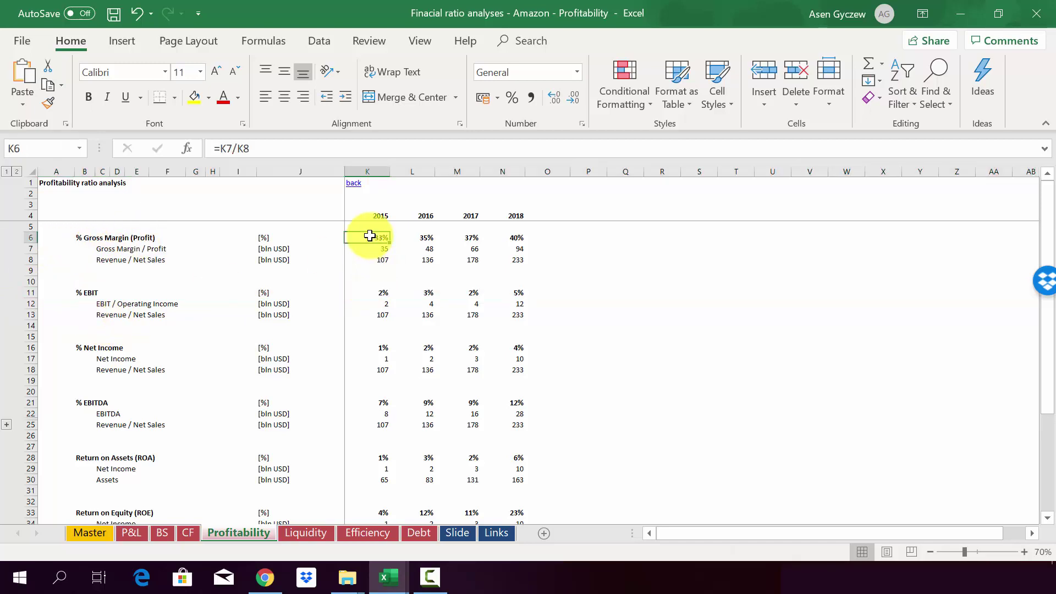
left_click(363, 294)
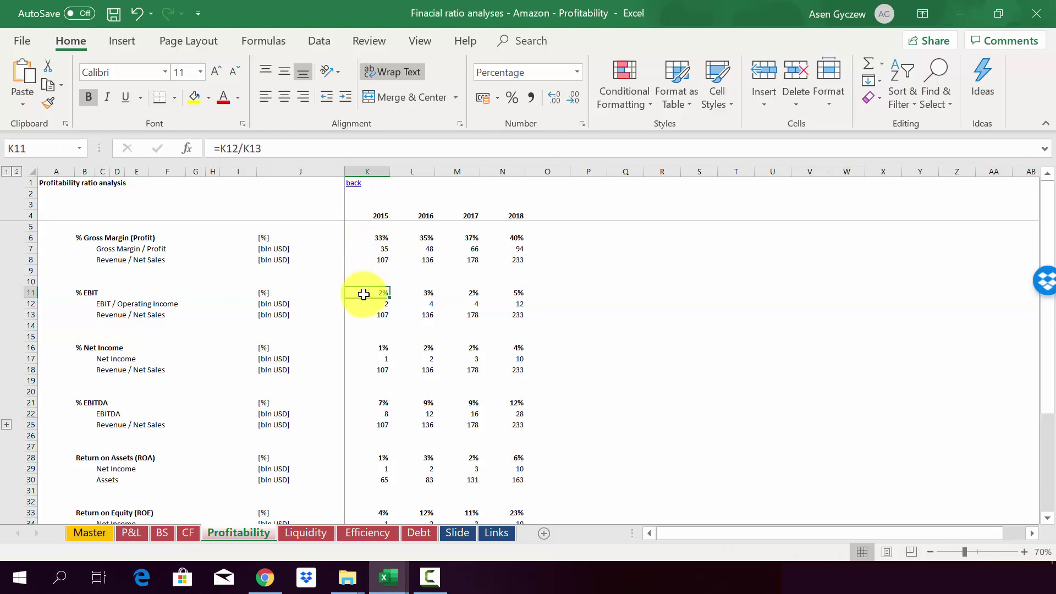
left_click(500, 291)
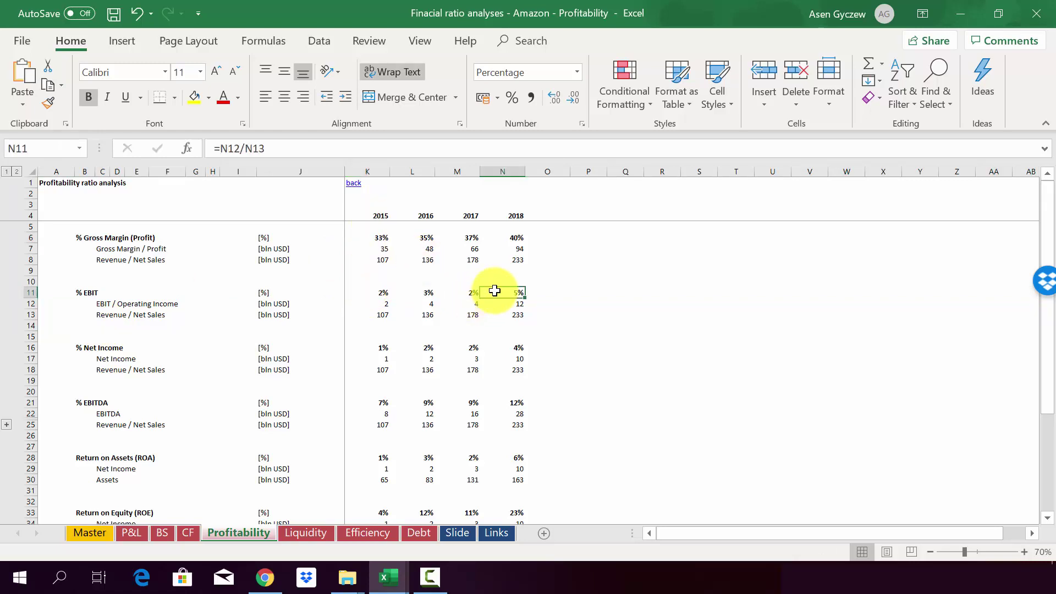
left_click(499, 237)
left_click(495, 171)
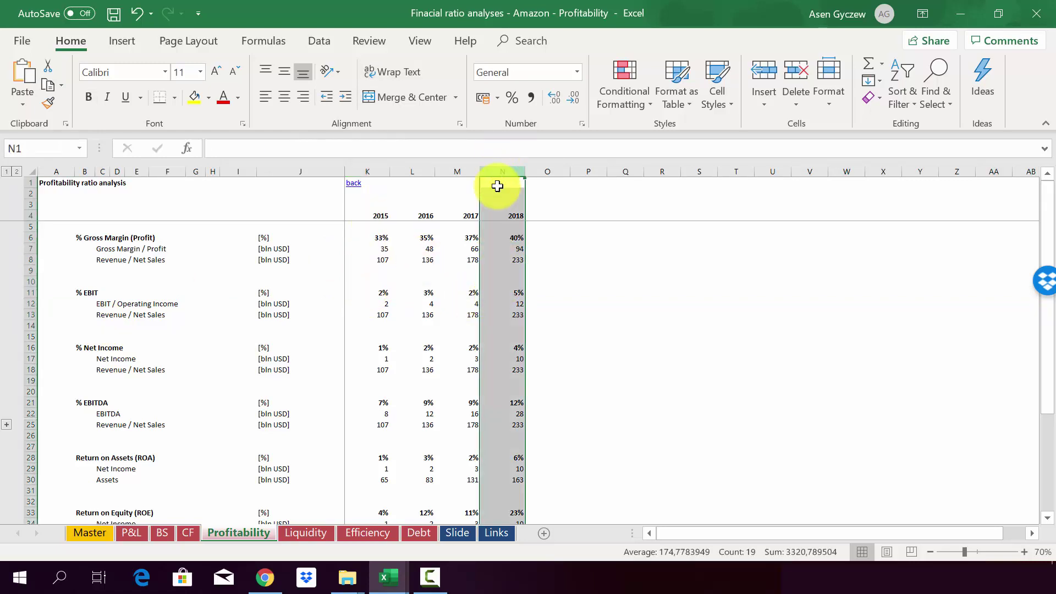
left_click(498, 235)
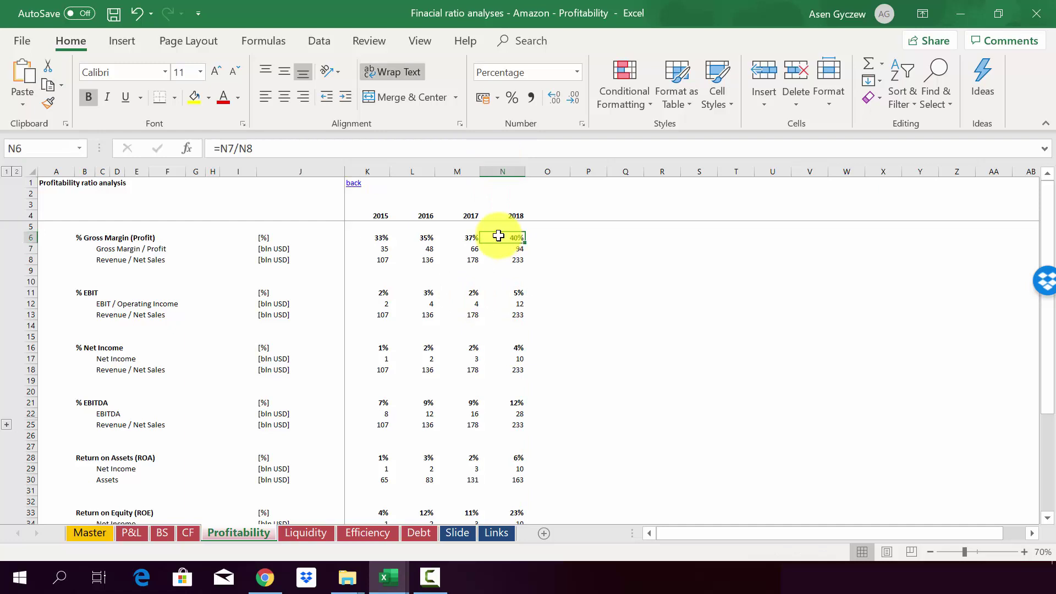
left_click(502, 292)
left_click(27, 292)
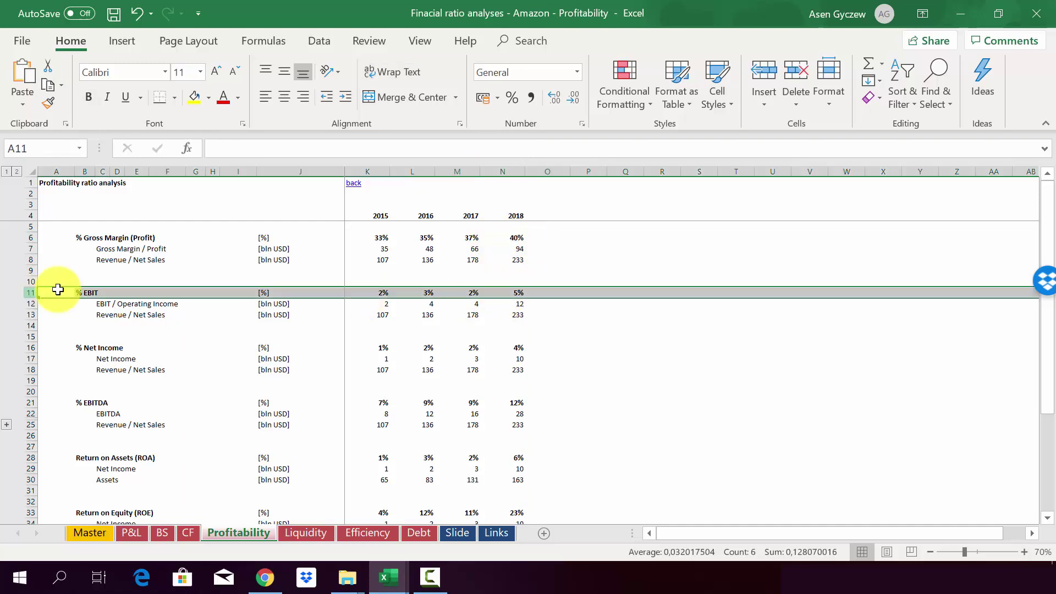
left_click(356, 291)
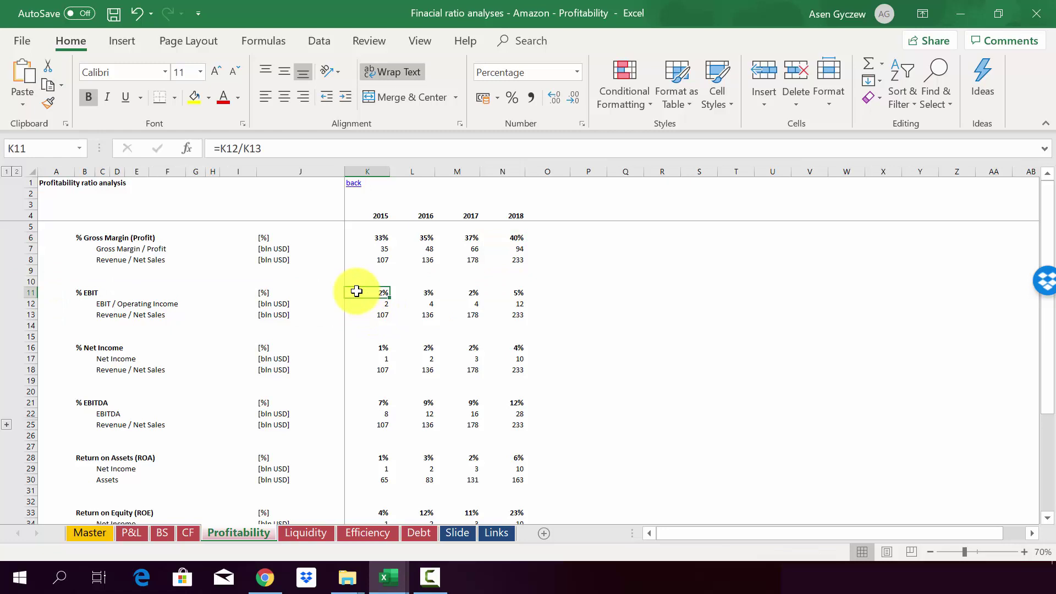
left_click(503, 292)
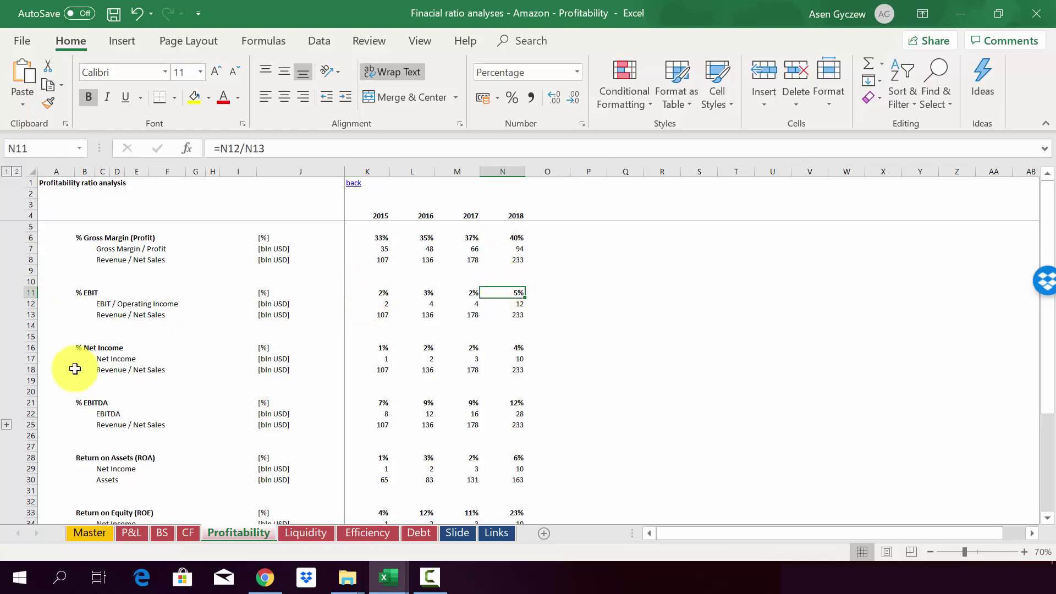
Check the 2015 and 2018 % Net Income margin formulas.
left_click(29, 348)
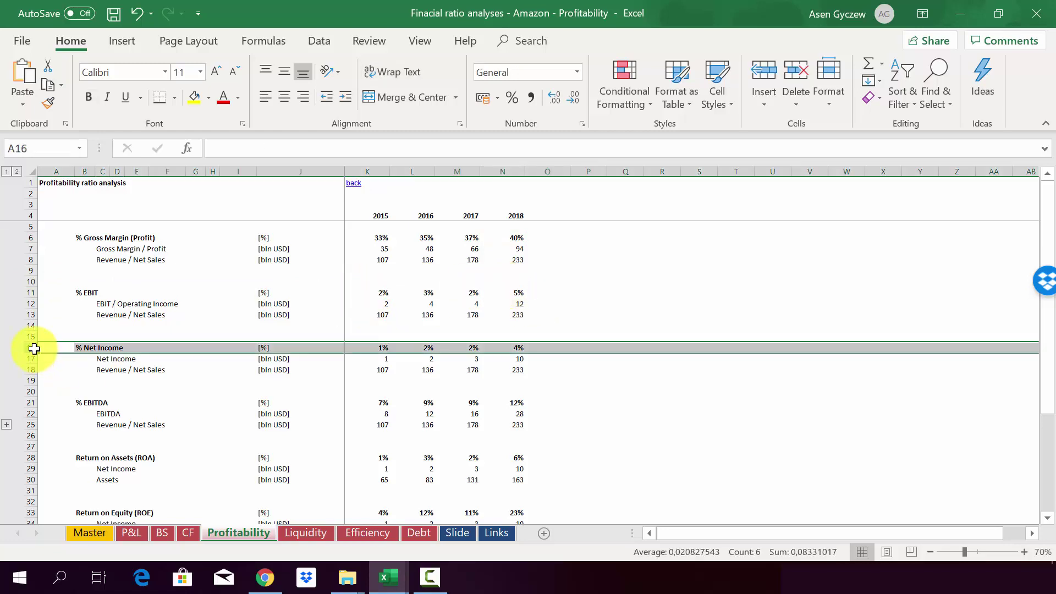
left_click(364, 345)
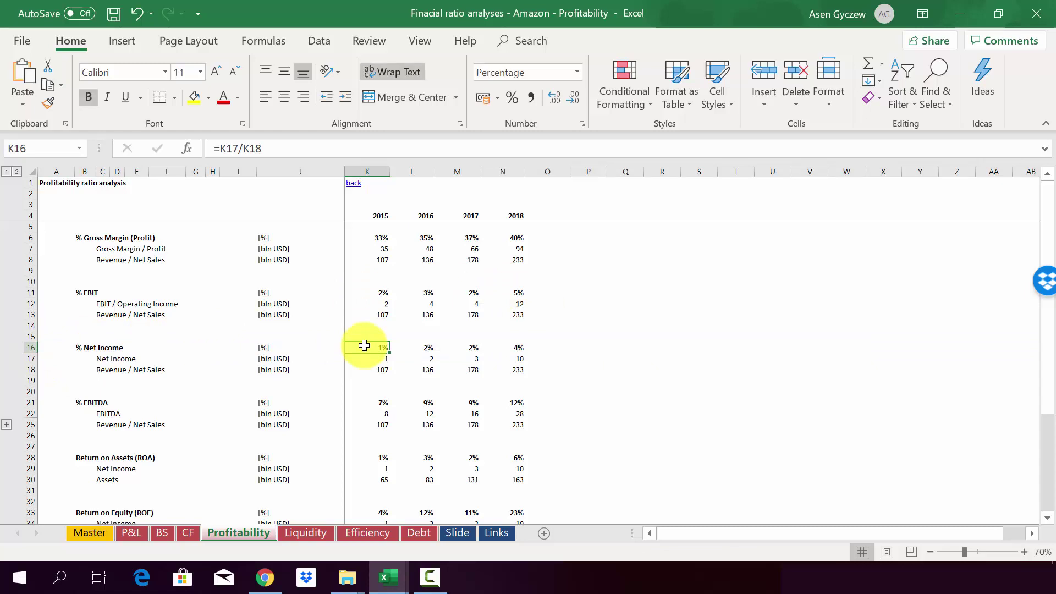
left_click(30, 347)
left_click(365, 346)
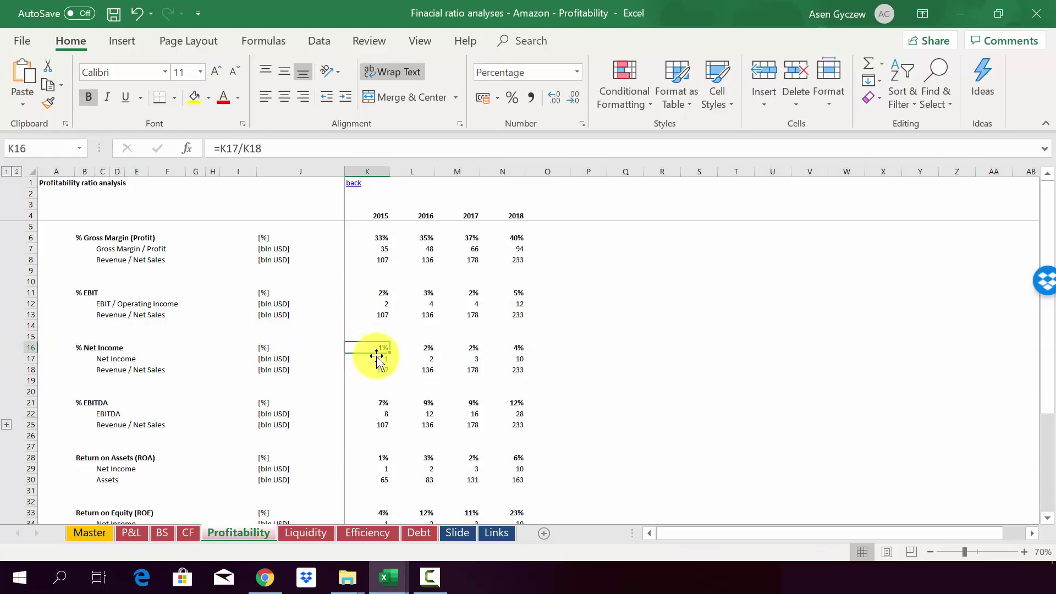
left_click(502, 347)
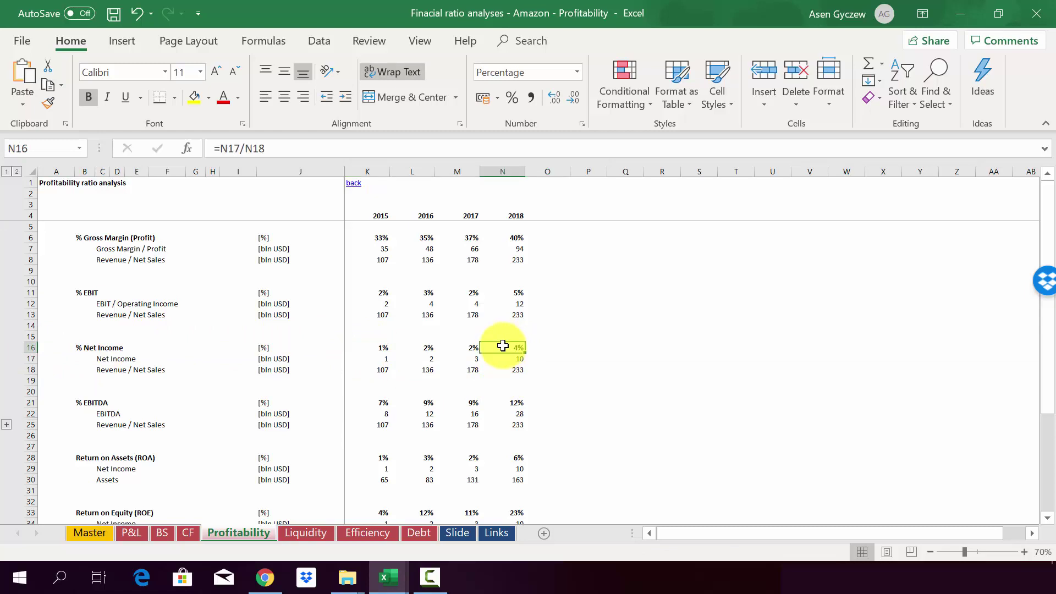
left_click(487, 176)
left_click(501, 337)
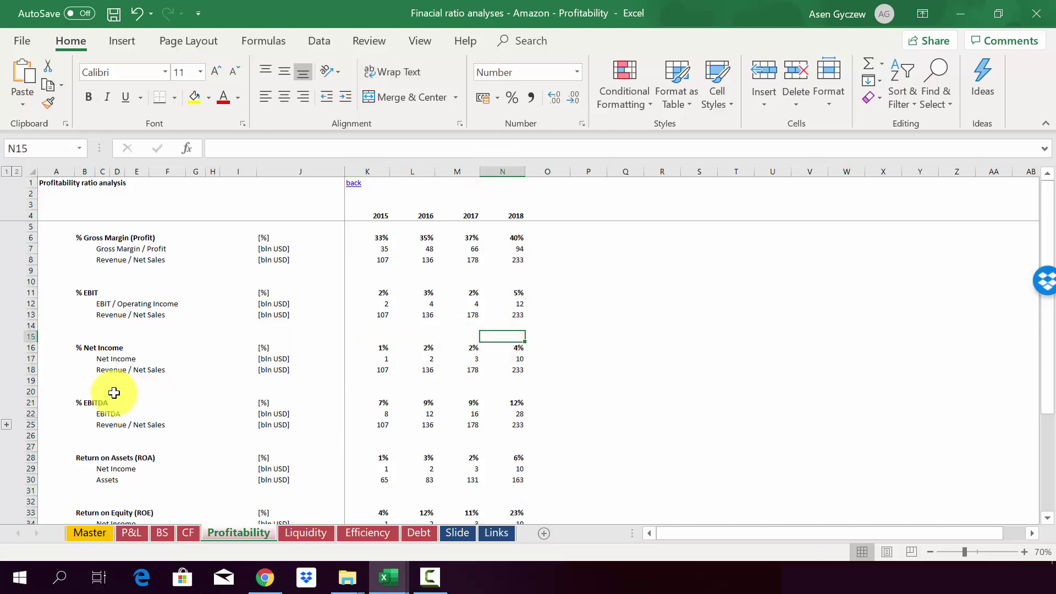
Check the 2015 and 2018 % EBITDA margin formulas, showing EBITDA margin rising from 7% to 12%.
left_click(29, 402)
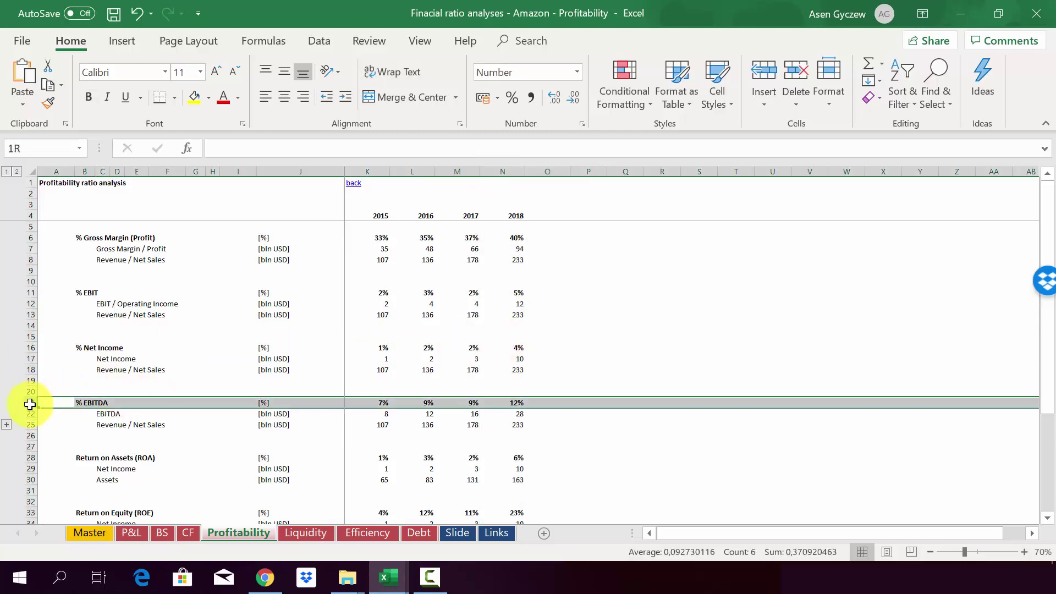
left_click(366, 402)
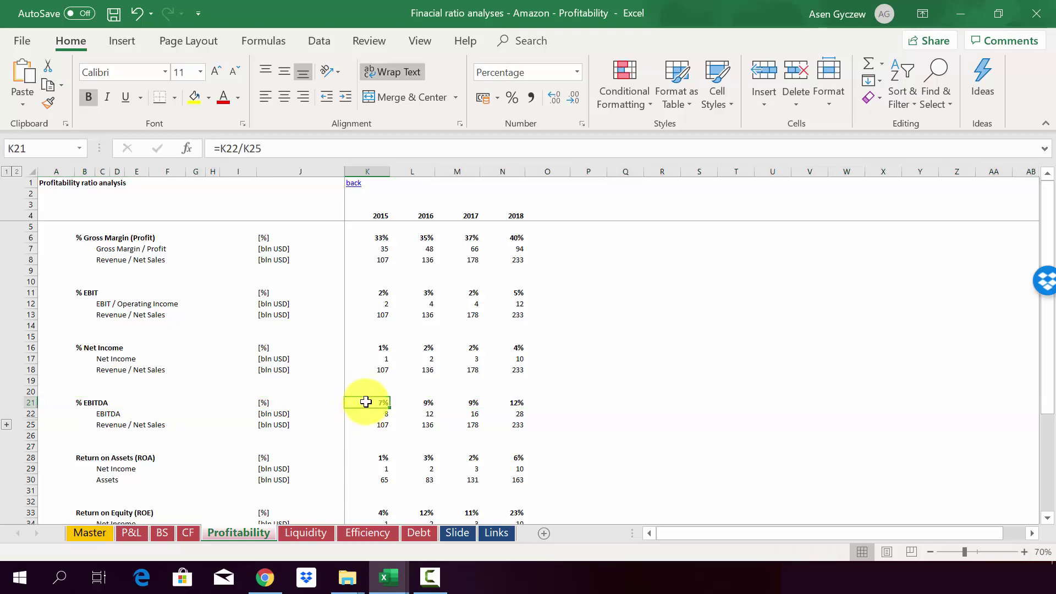
left_click(368, 171)
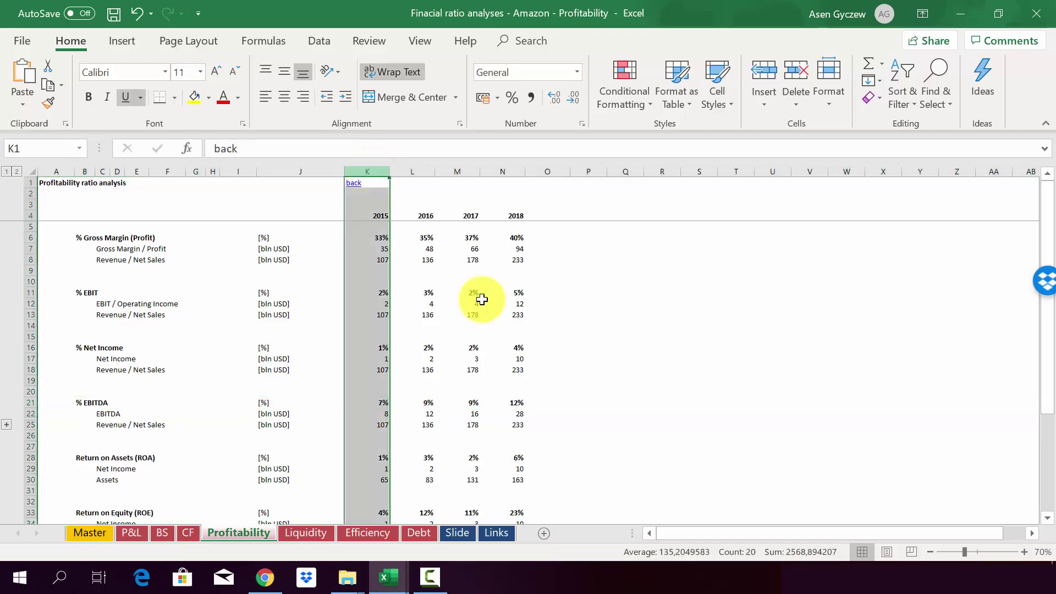
left_click(502, 400)
left_click(497, 172)
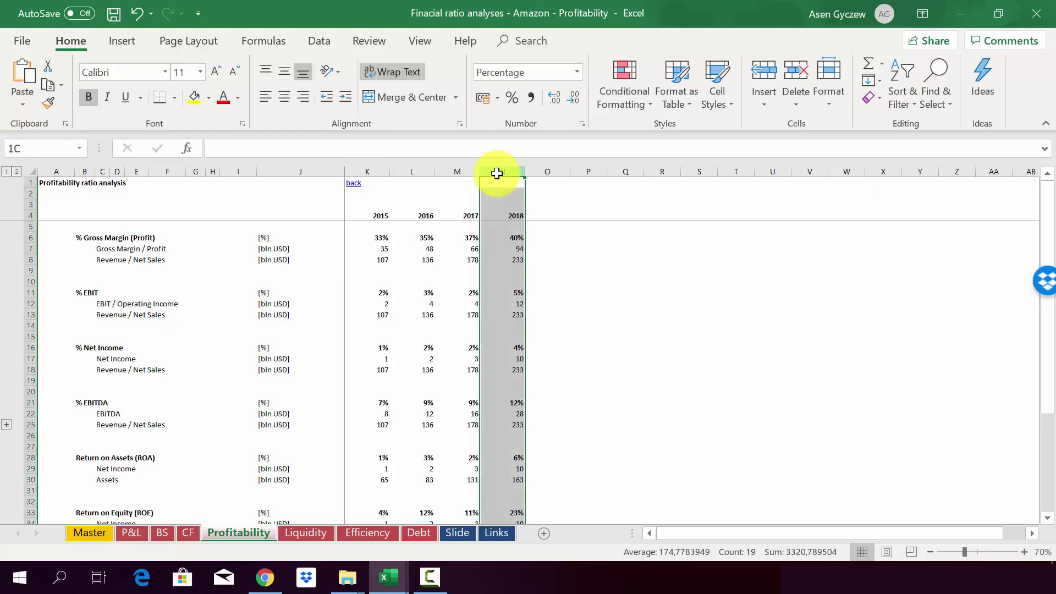
left_click(498, 402)
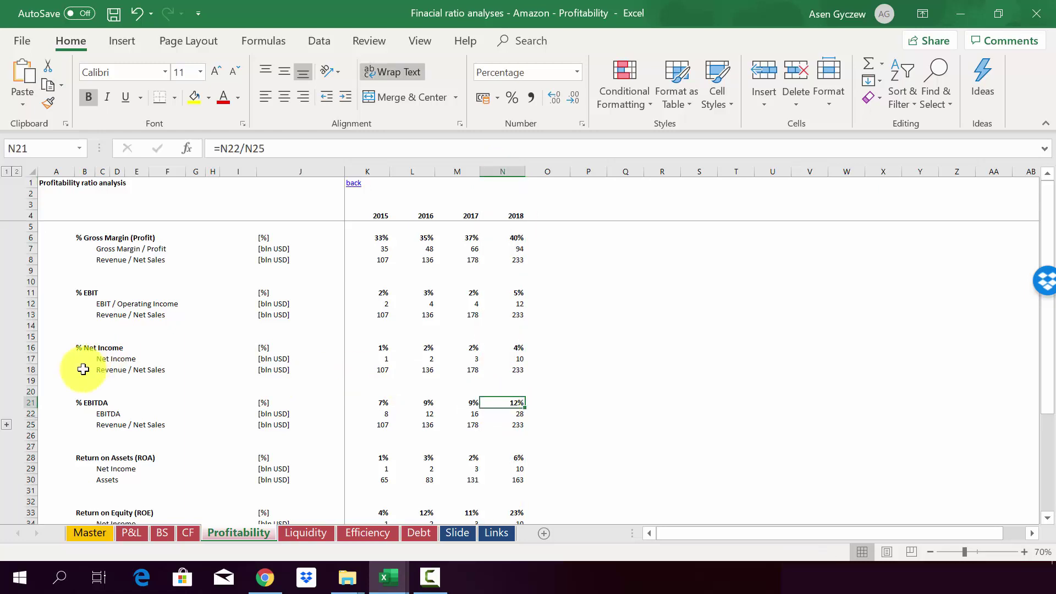
left_click(31, 403)
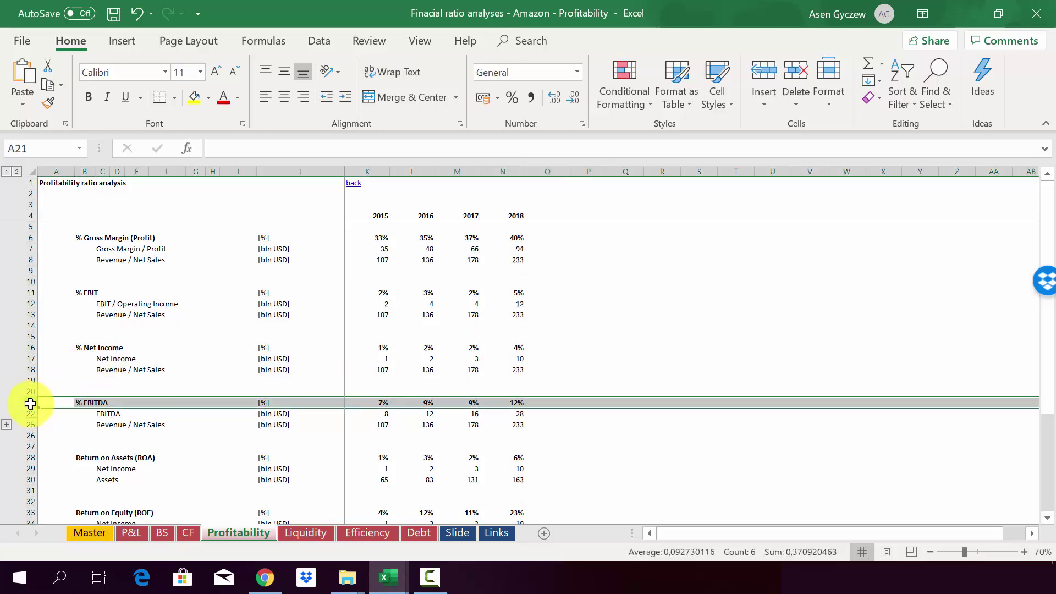
left_click_drag(30, 292, 35, 294)
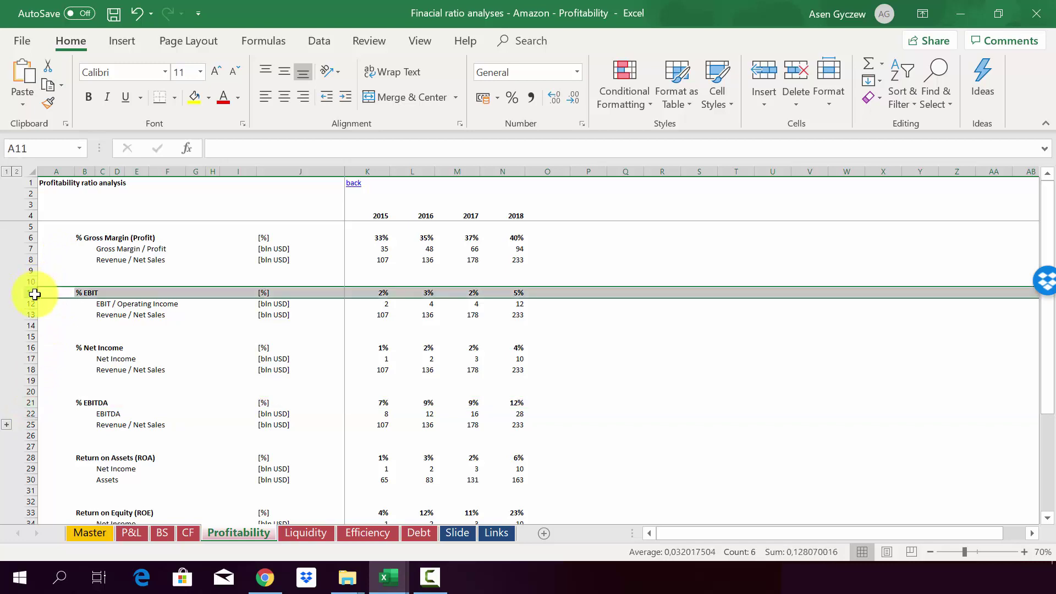
Expand the EBITDA breakdown and trace the 2018 EBIT and Depreciation & Amortization sources.
left_click(7, 425)
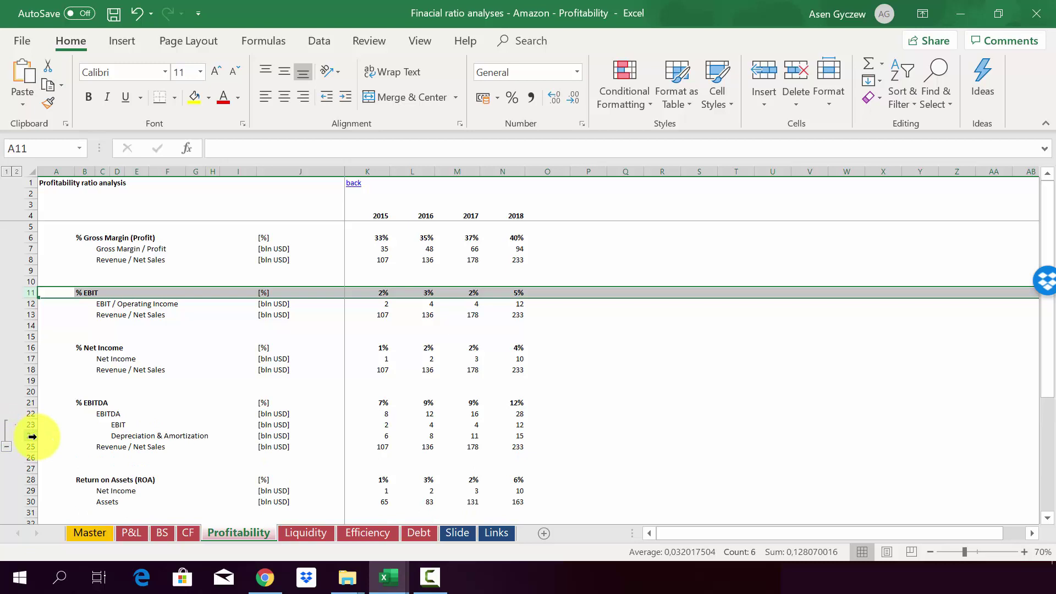
left_click(31, 424)
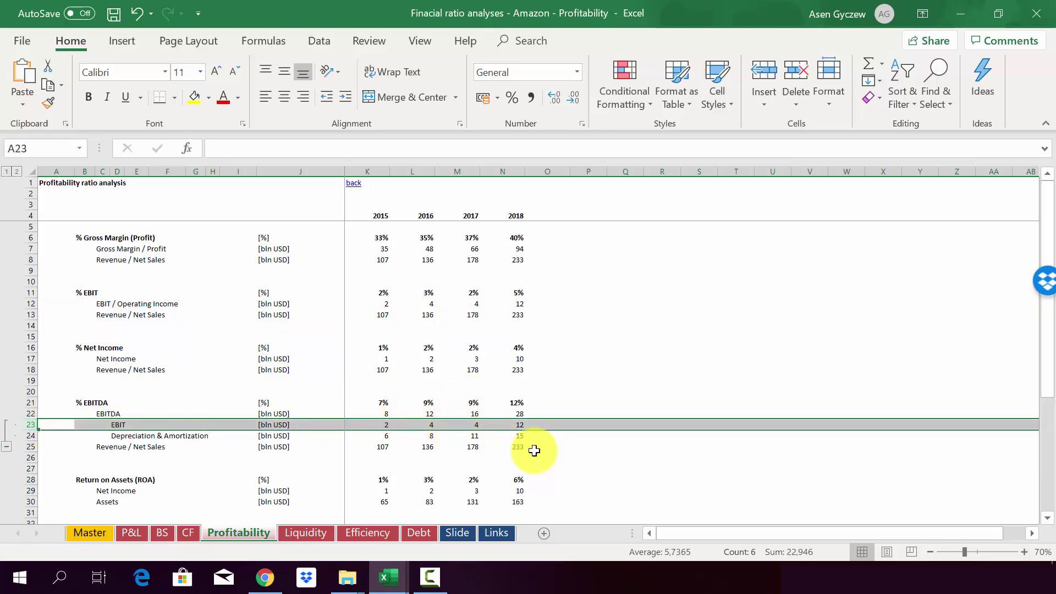
left_click(505, 439)
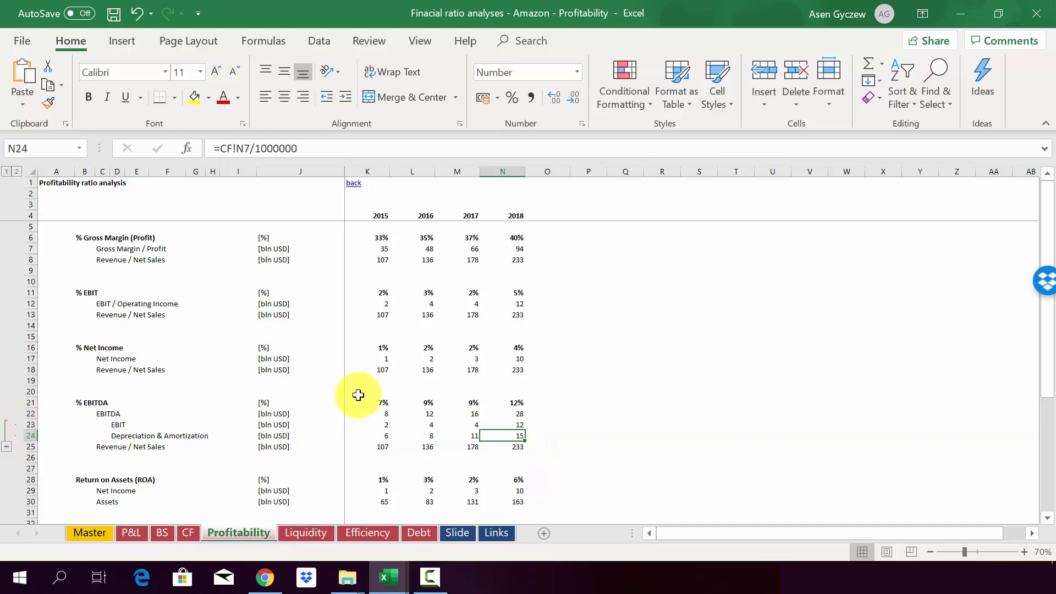
left_click(505, 422)
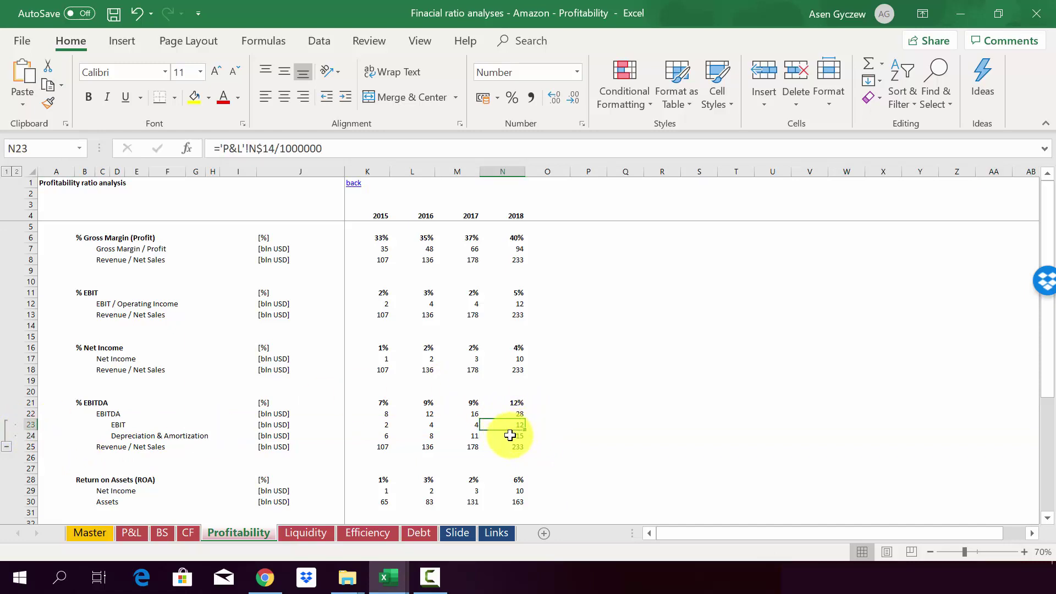
left_click(509, 434)
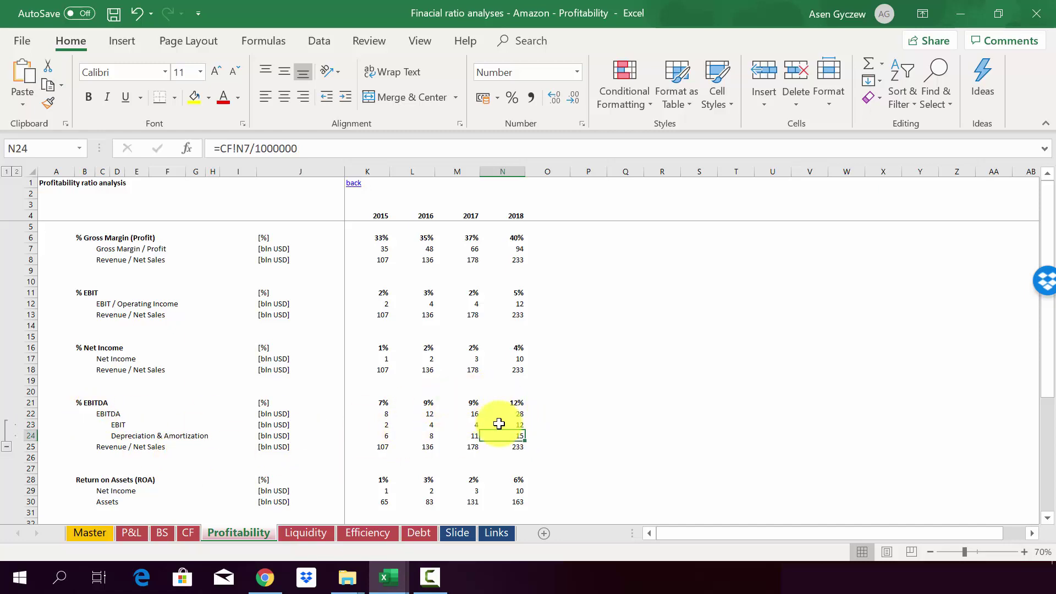
Fold away the EBITDA detail rows and inspect the 2015 and 2018 Return on Assets formulas.
left_click(6, 447)
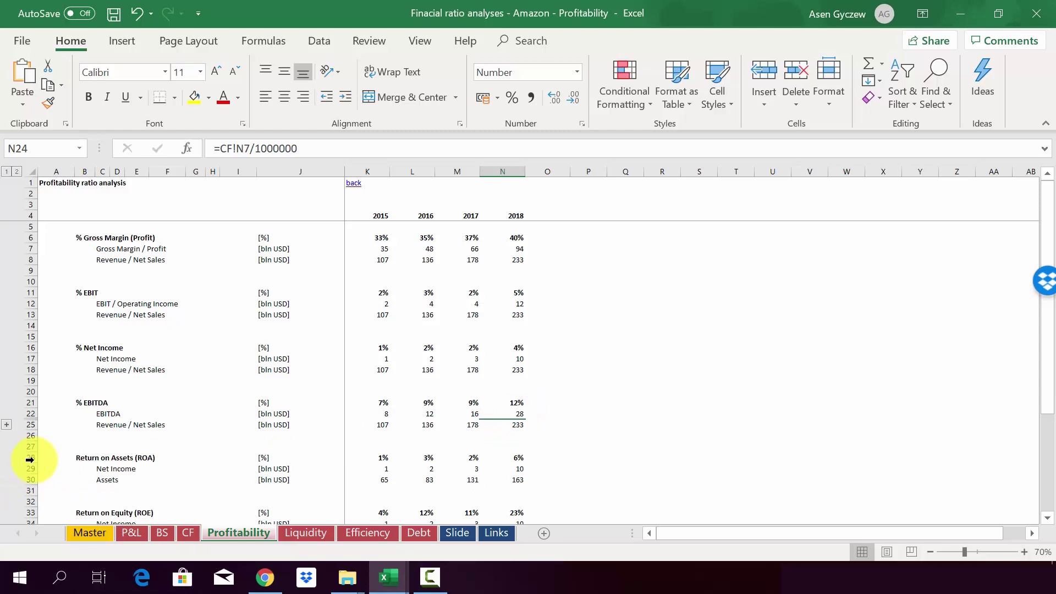
left_click(28, 458)
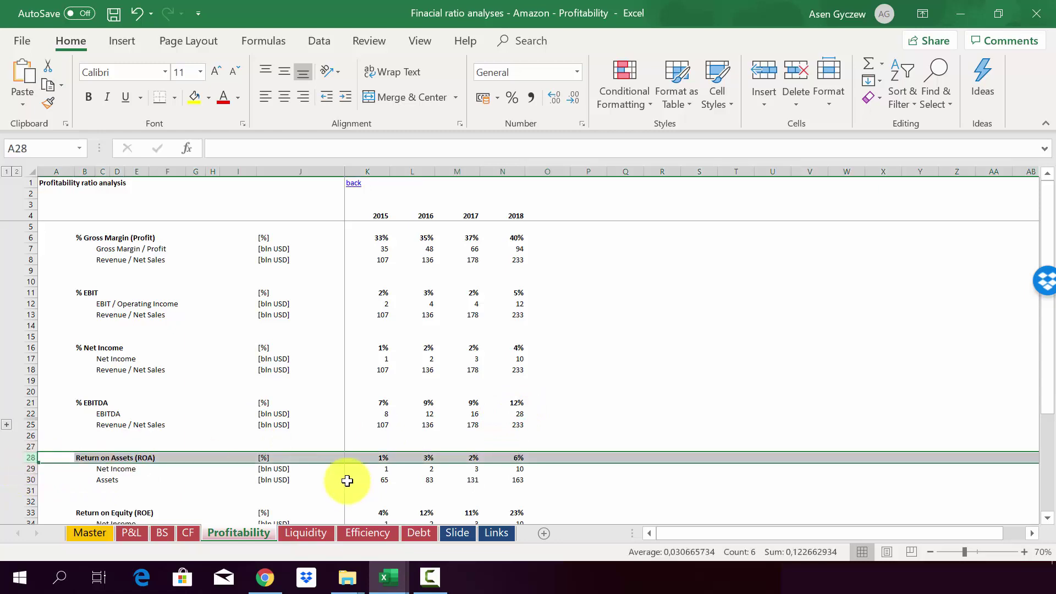
left_click(359, 459)
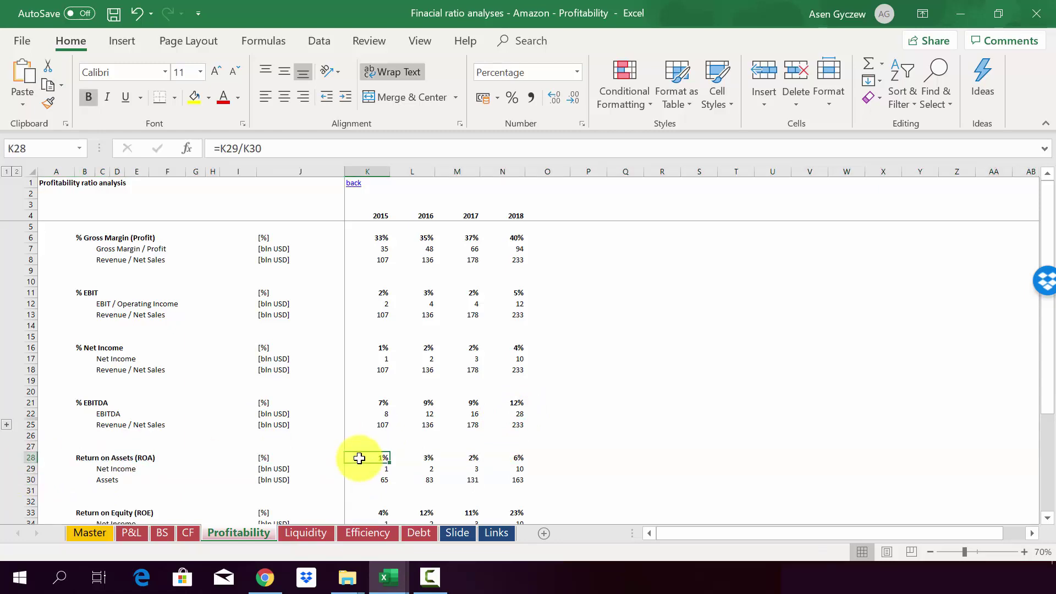
left_click(377, 173)
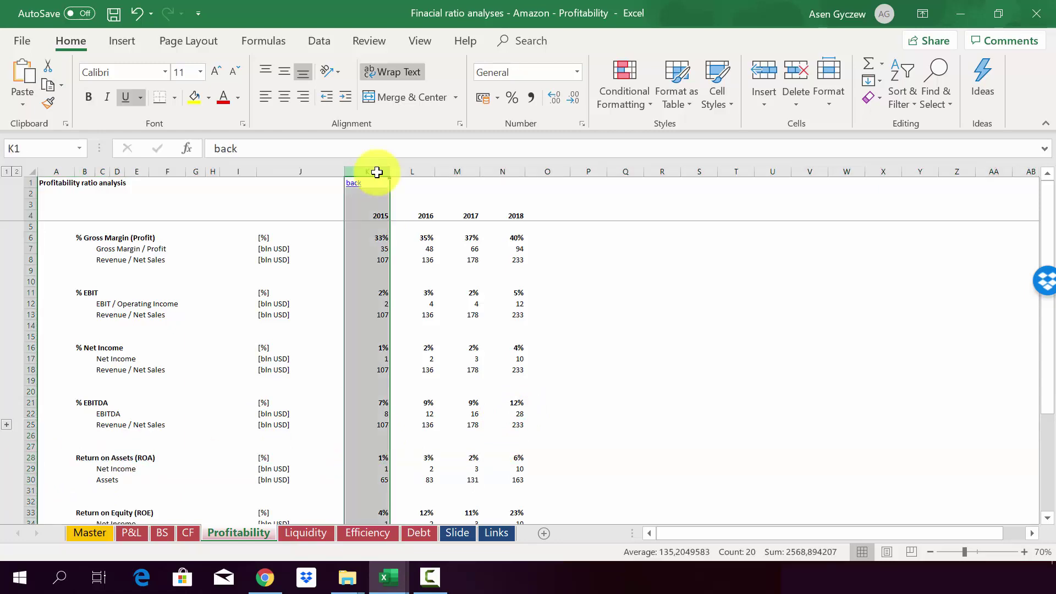
left_click(365, 459)
left_click(506, 457)
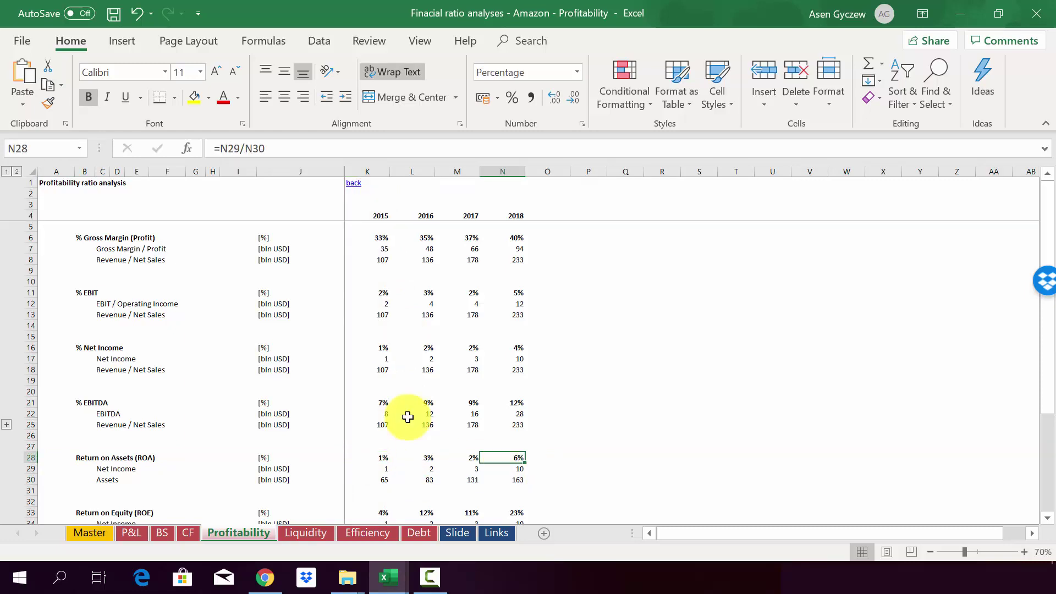
scroll(407, 417, "down", 1)
scroll(407, 417, "down", 1)
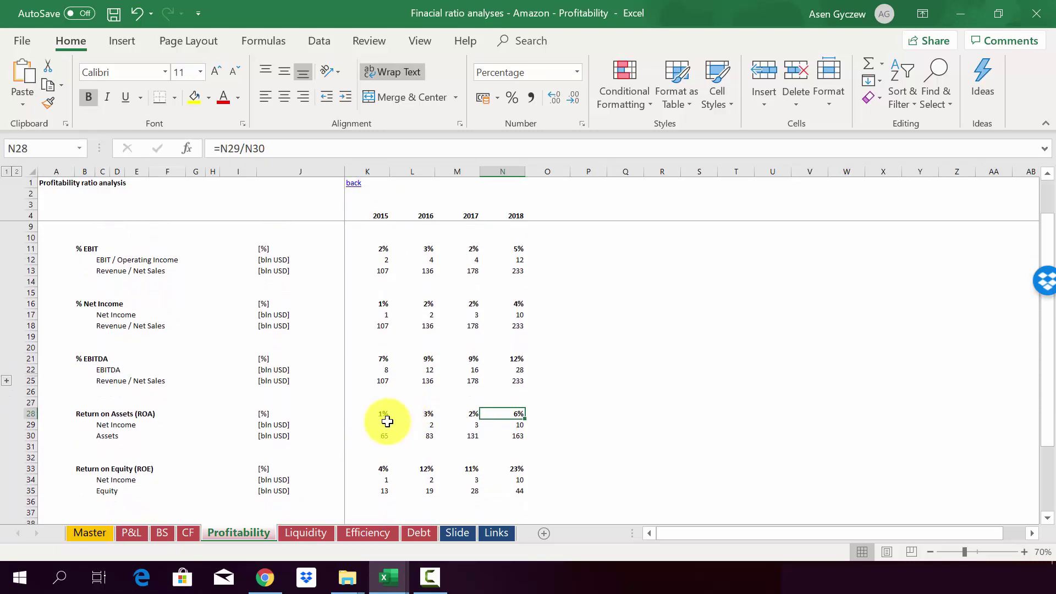
Inspect the 2015 and 2018 Return on Equity (ROE) formulas.
left_click(31, 468)
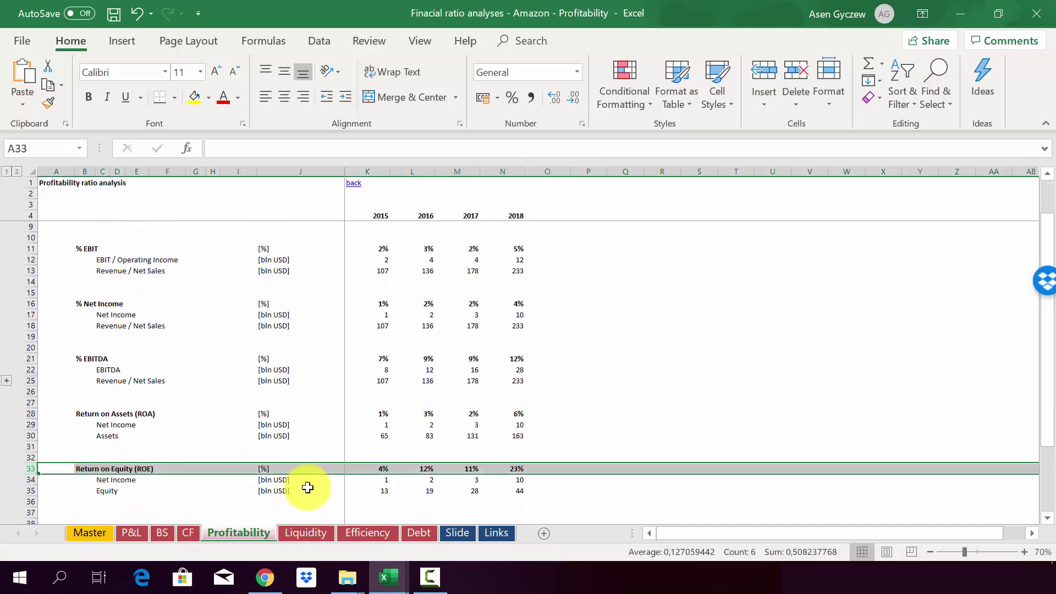
left_click(366, 467)
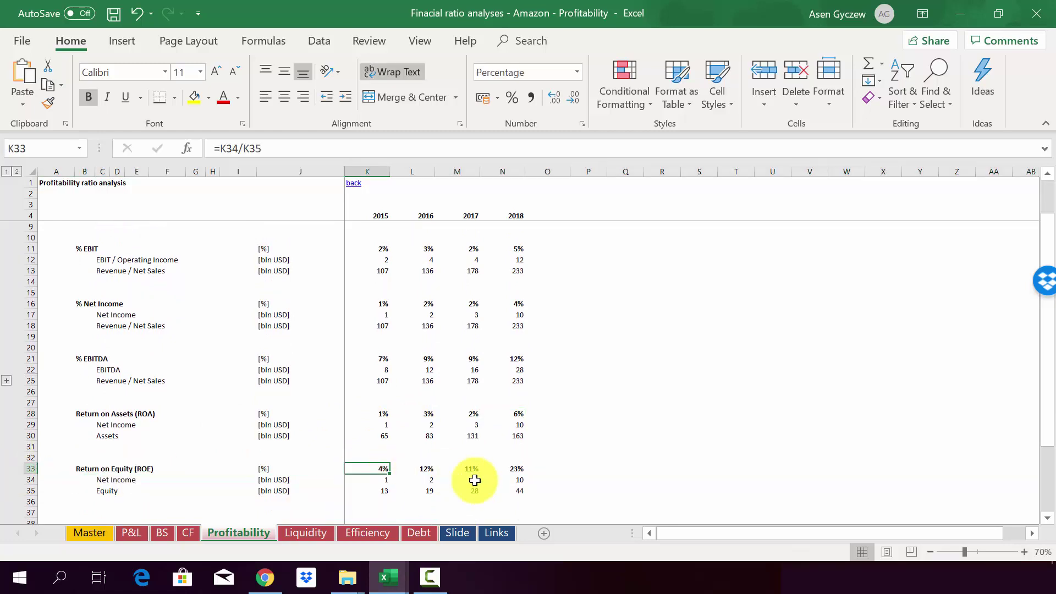
left_click(503, 470)
left_click(366, 467)
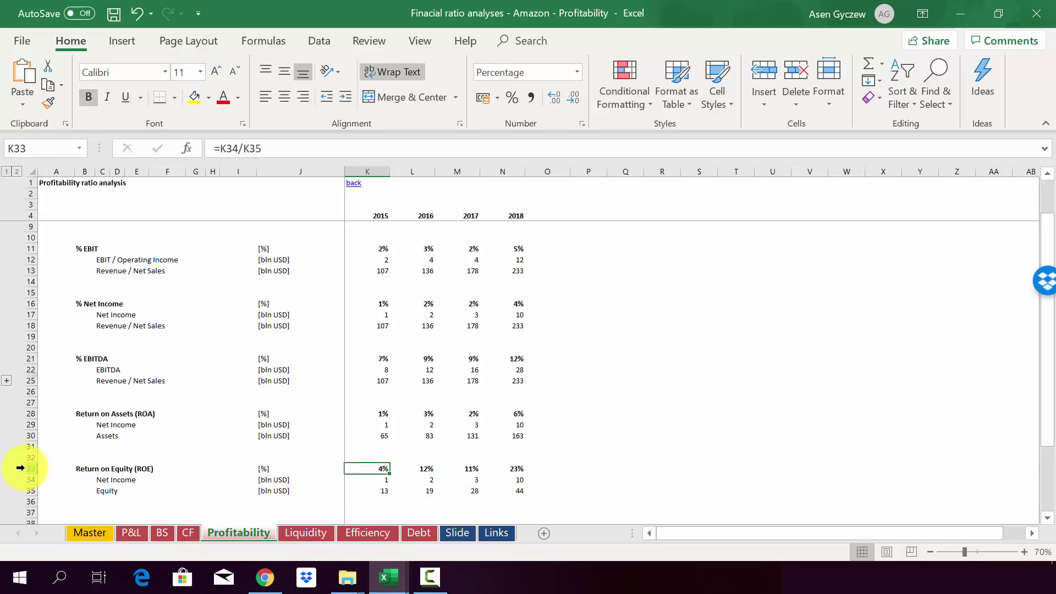
left_click(490, 467)
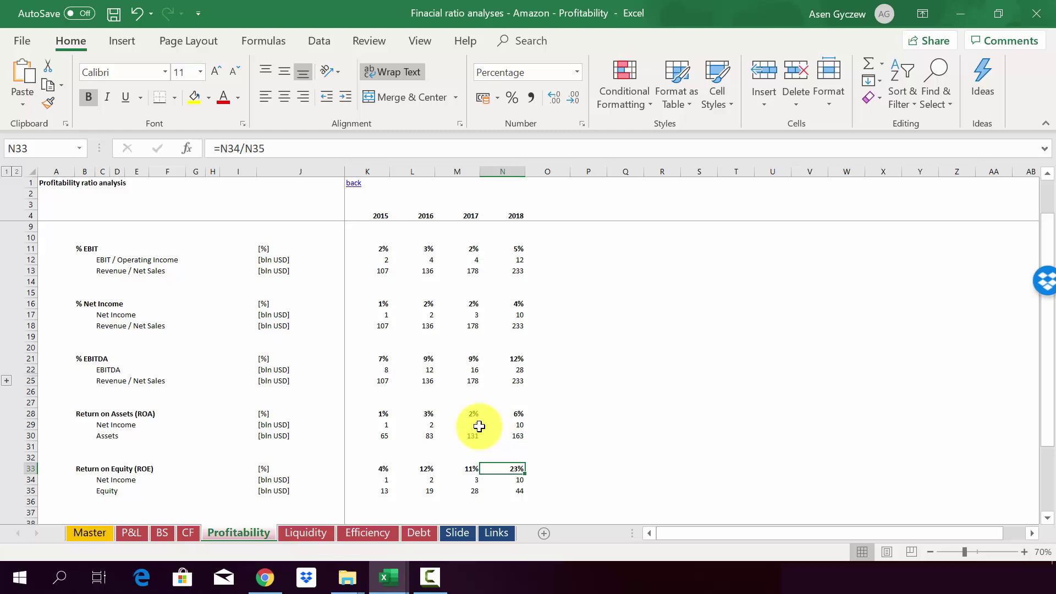
left_click(28, 467)
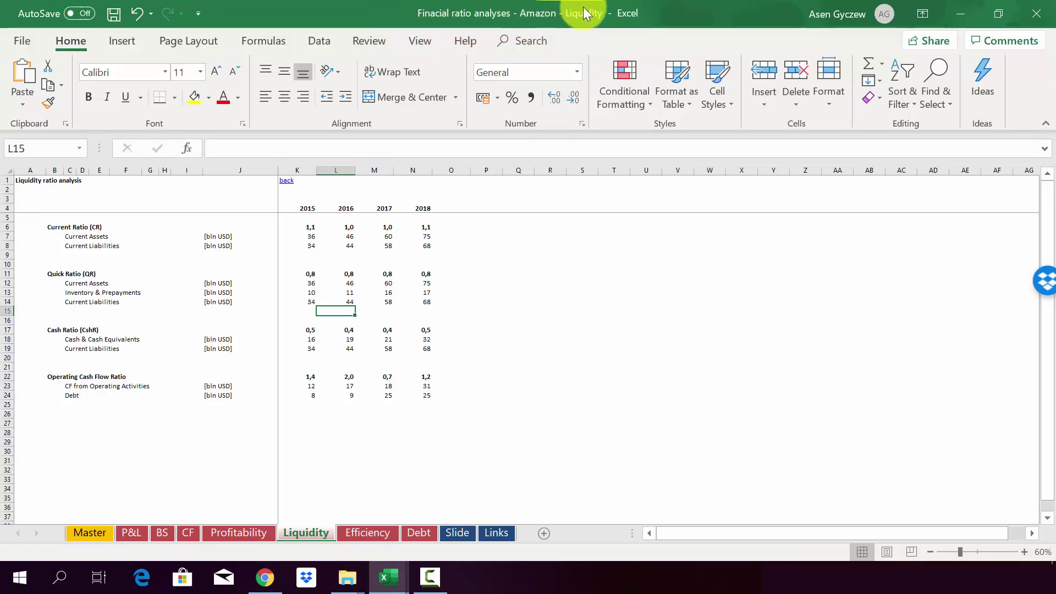
left_click(306, 227)
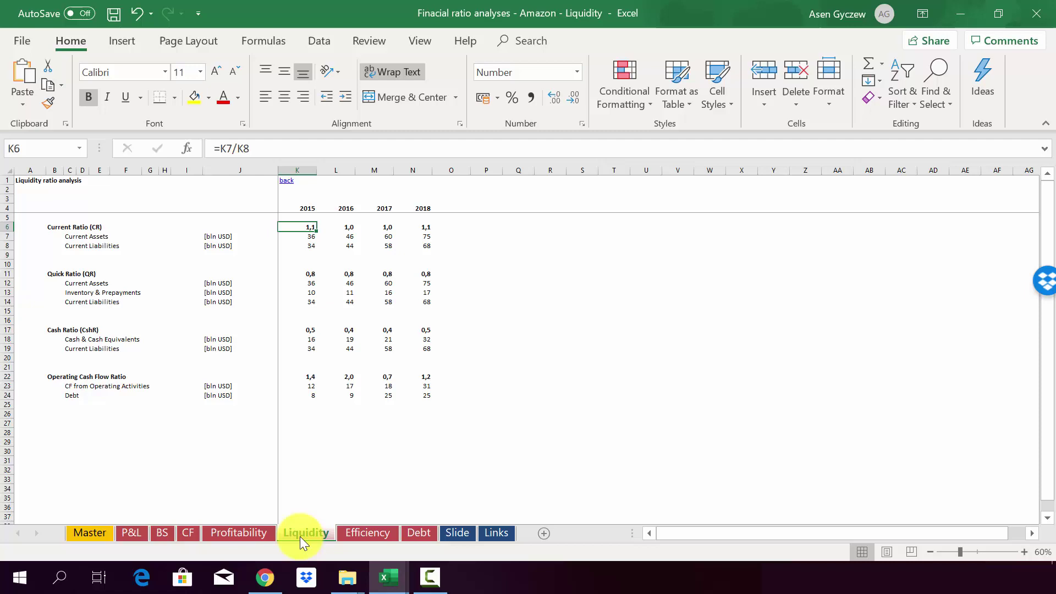
left_click(150, 254)
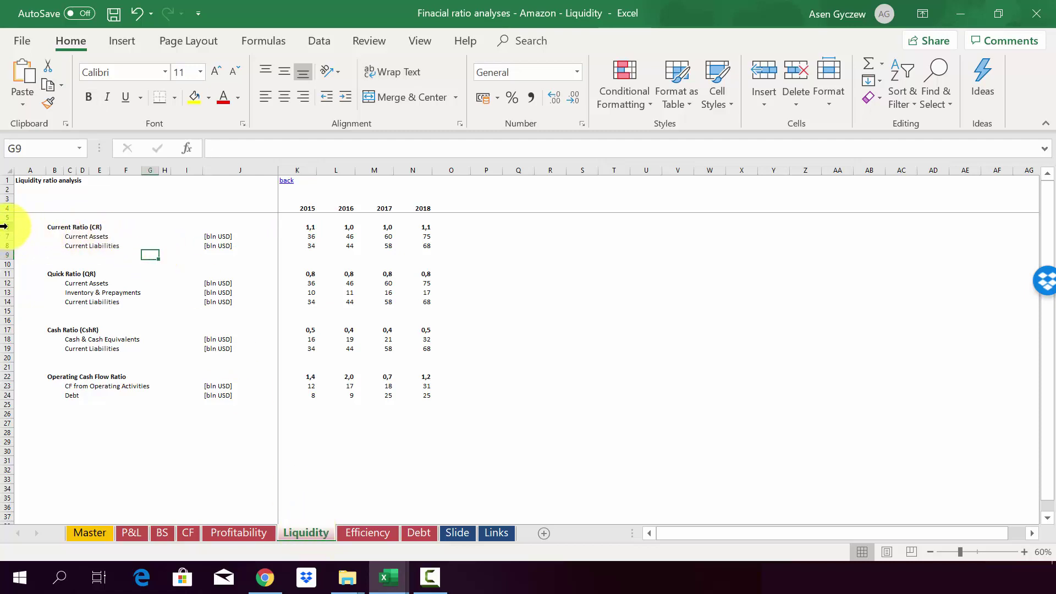
left_click(4, 226)
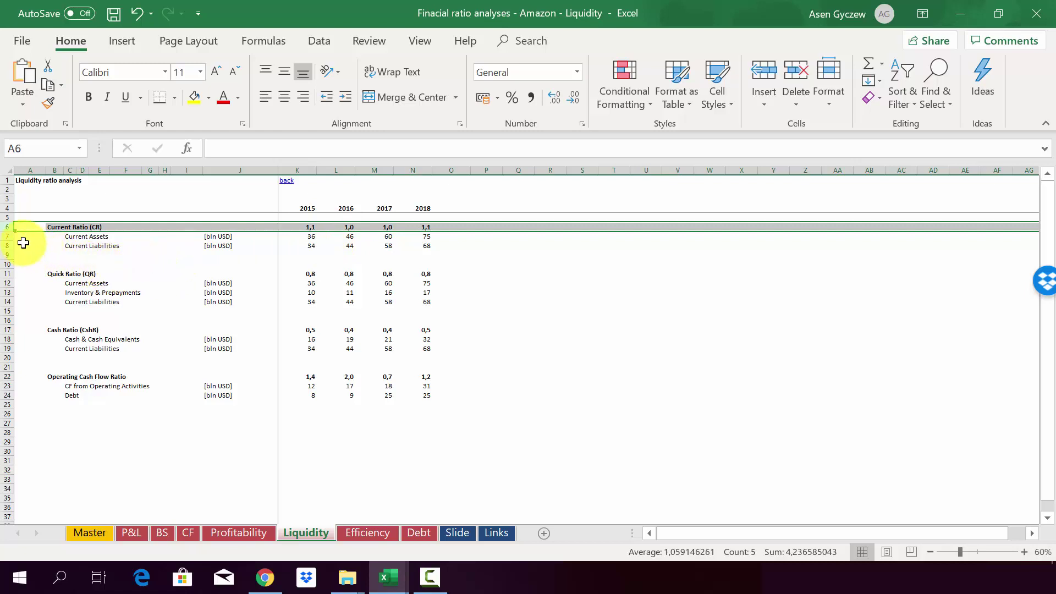
left_click(12, 236)
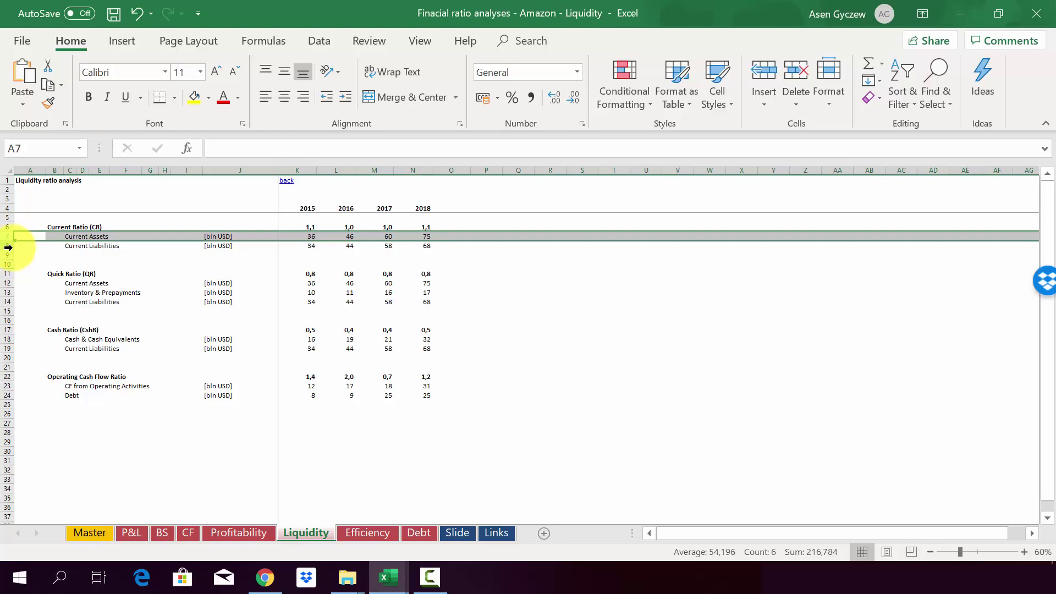
left_click(9, 245)
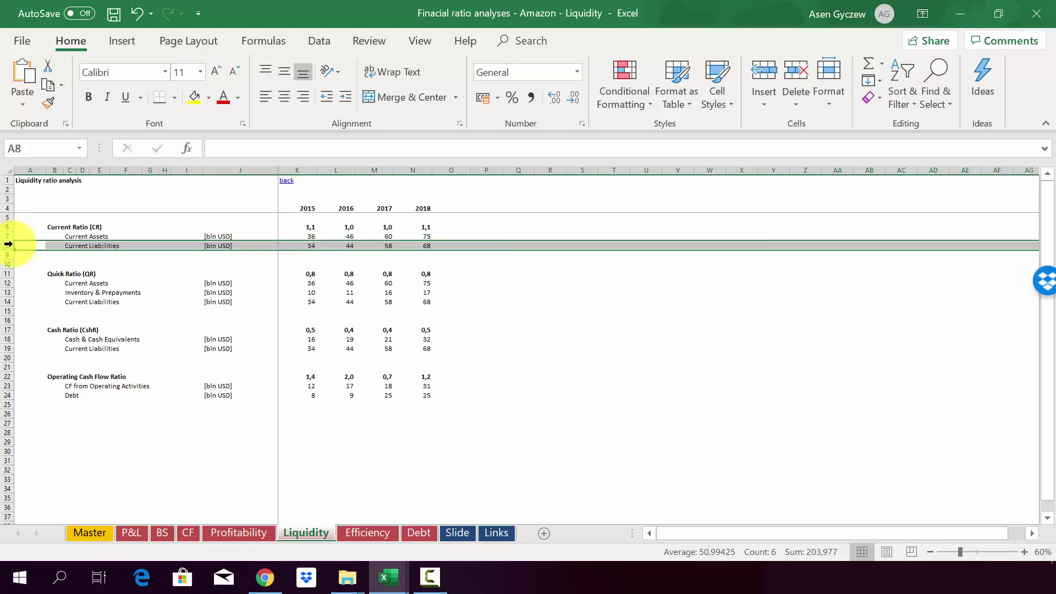
left_click(7, 237)
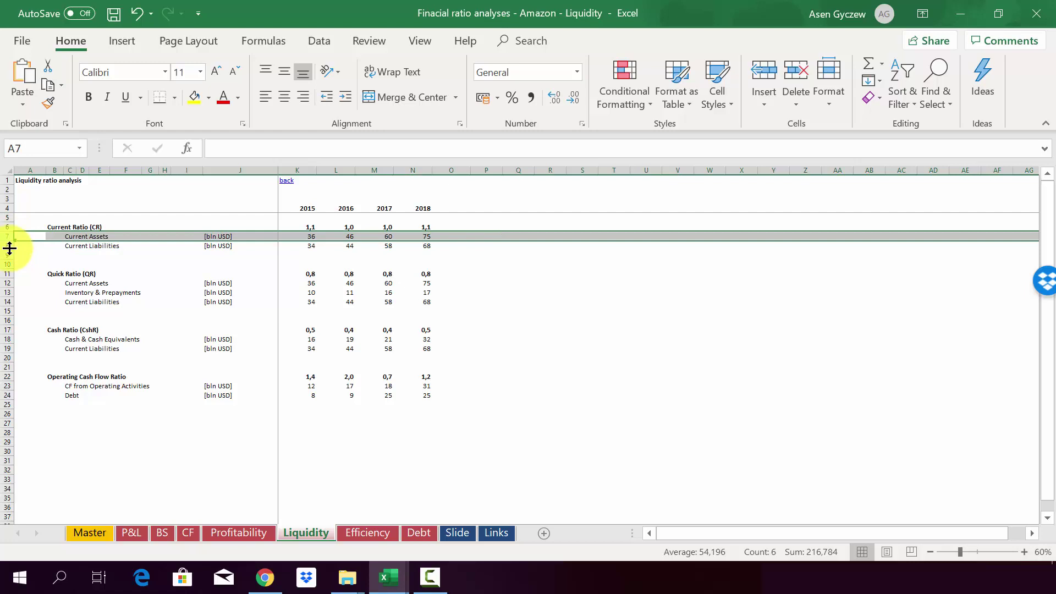
left_click(304, 226)
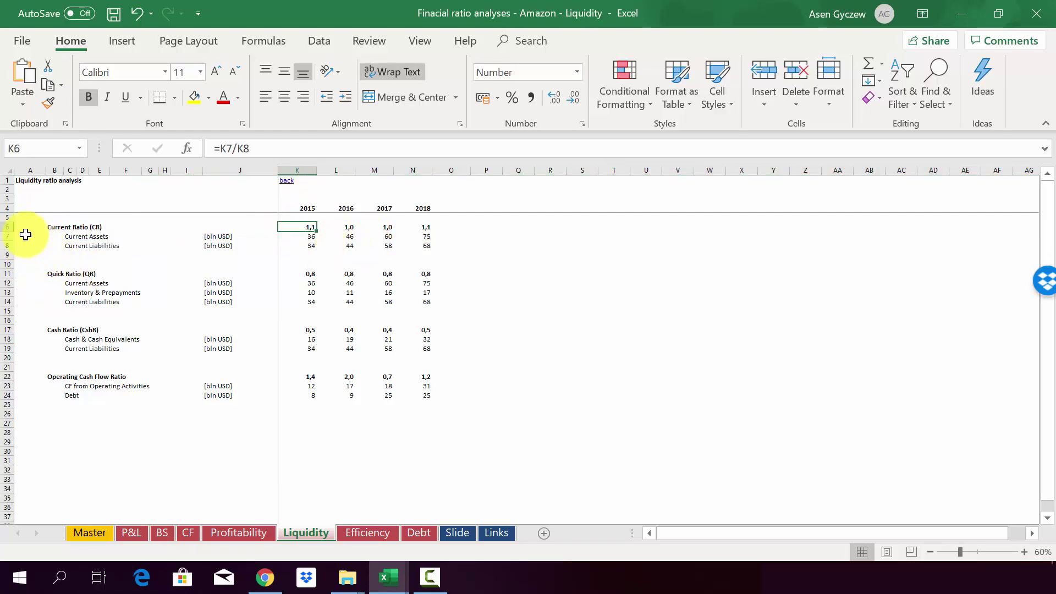
left_click(8, 227)
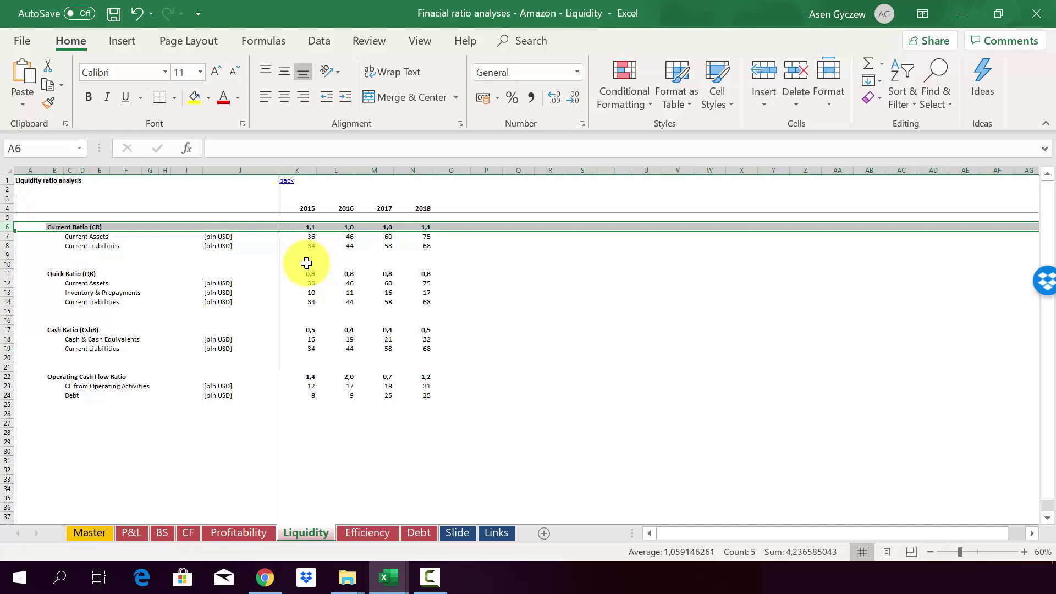
left_click(9, 238)
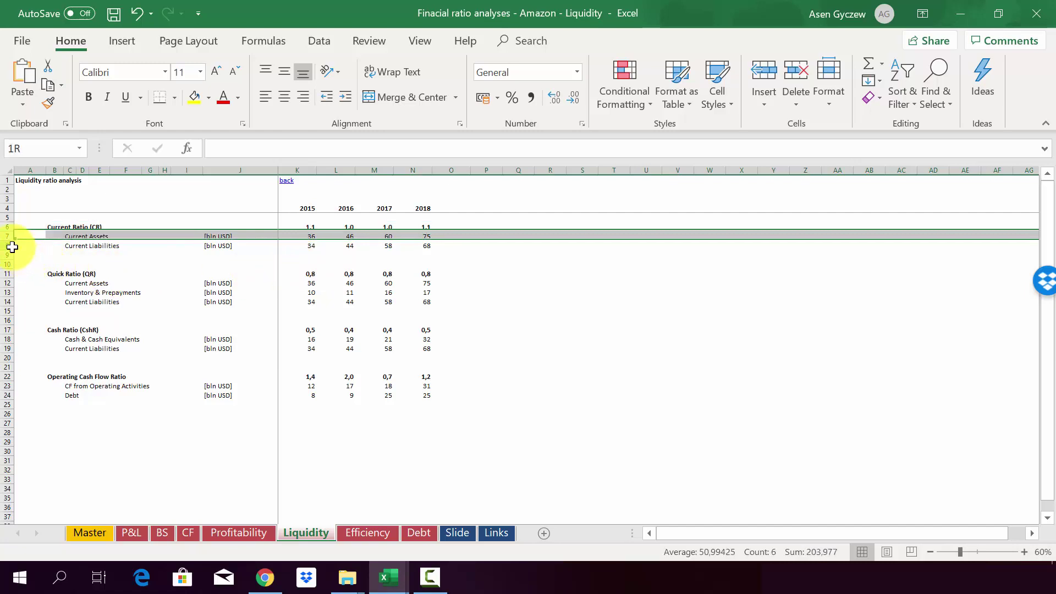
left_click(12, 247)
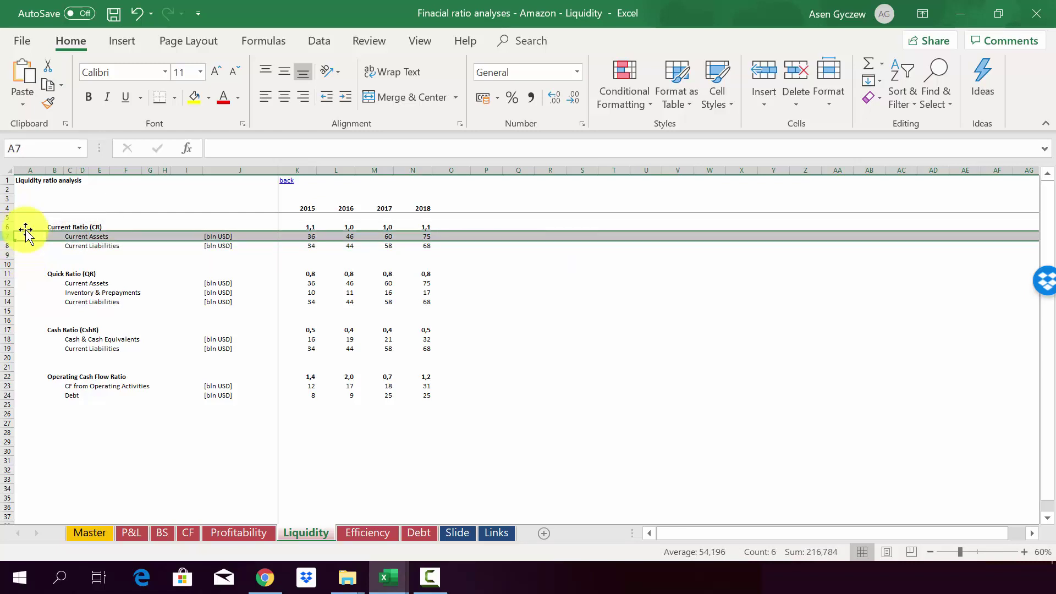
left_click(307, 224)
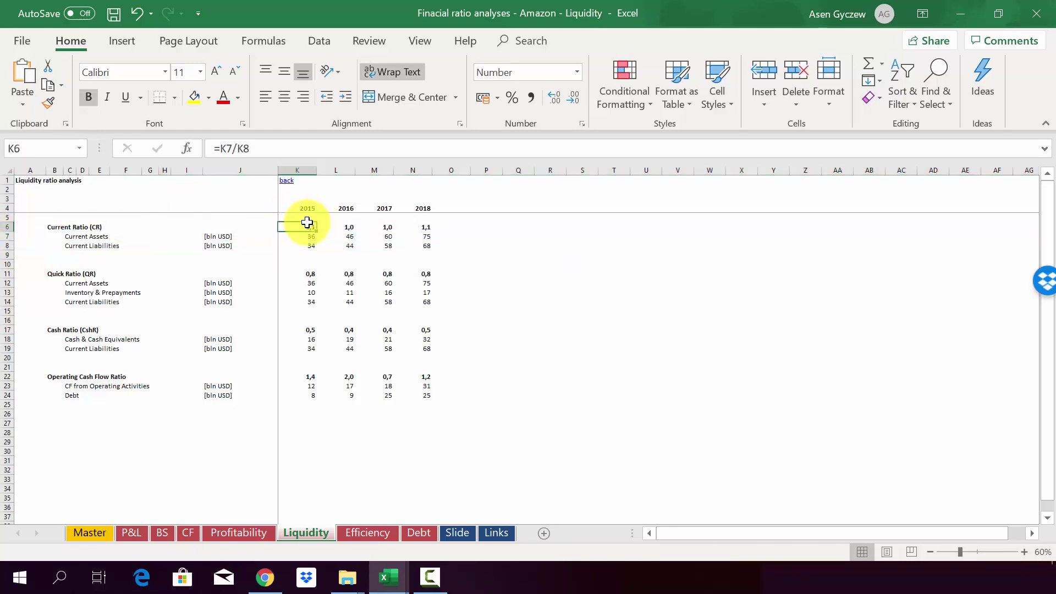
left_click(13, 226)
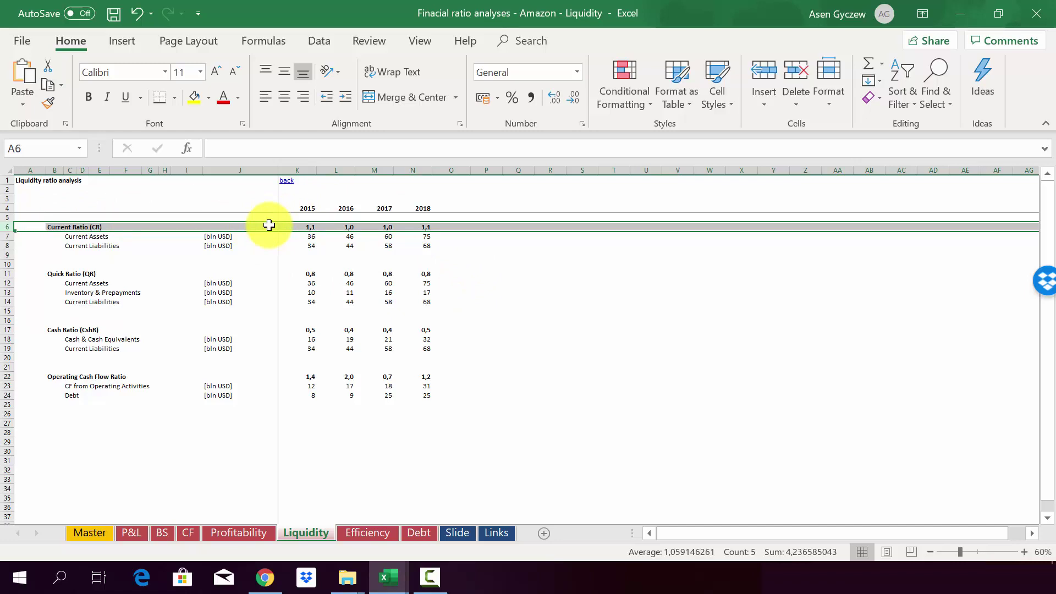
left_click(150, 292)
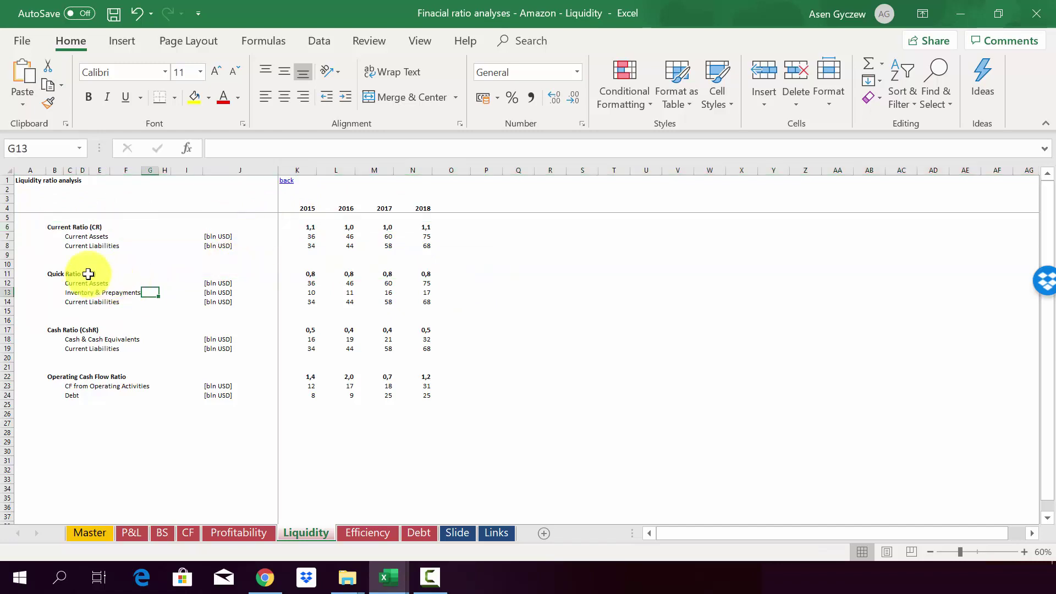
left_click(13, 270)
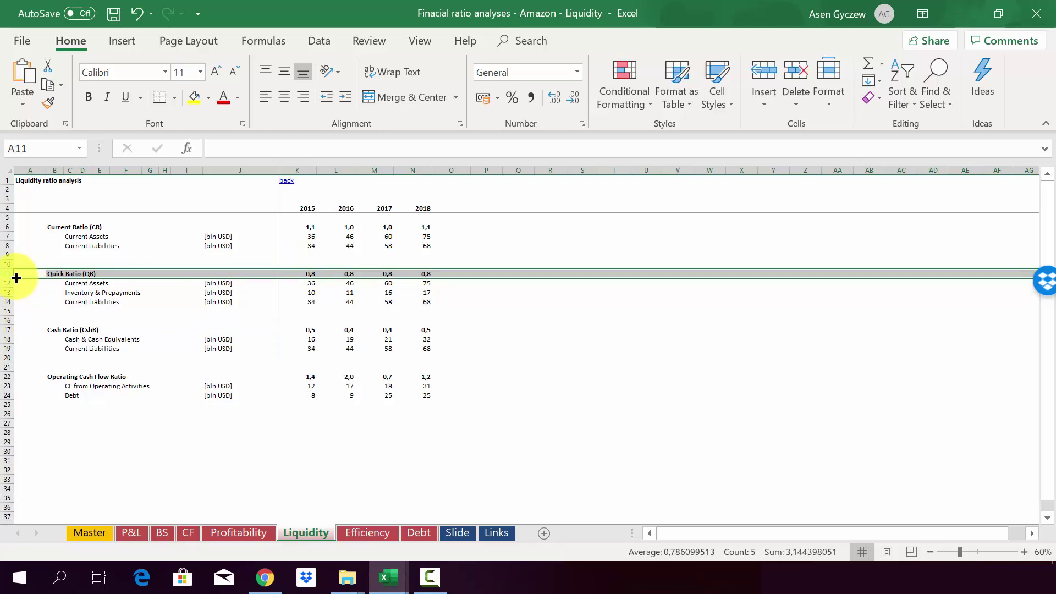
left_click(10, 329)
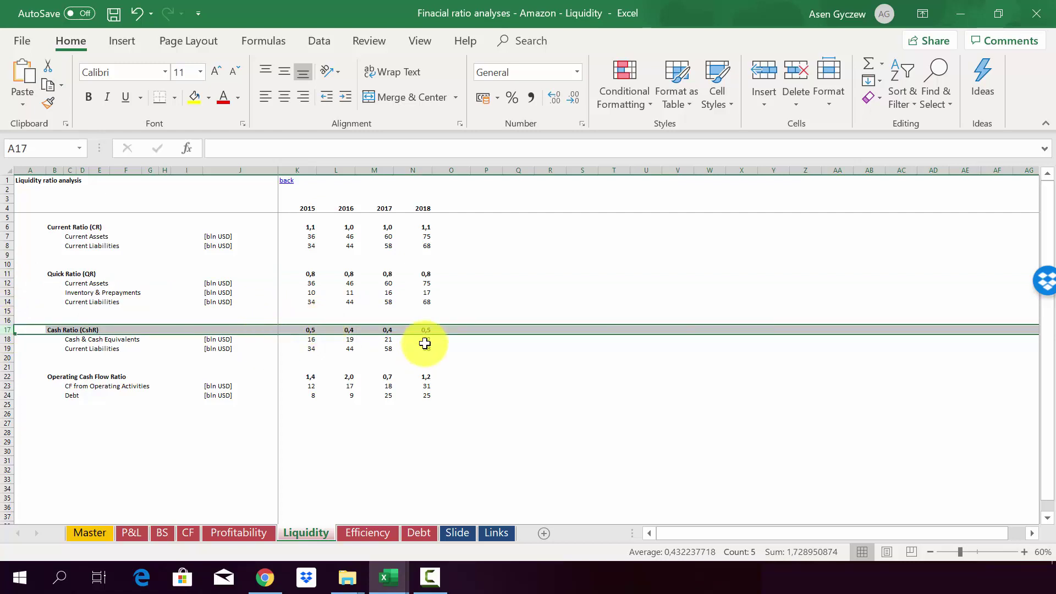
left_click(29, 331)
left_click(11, 330)
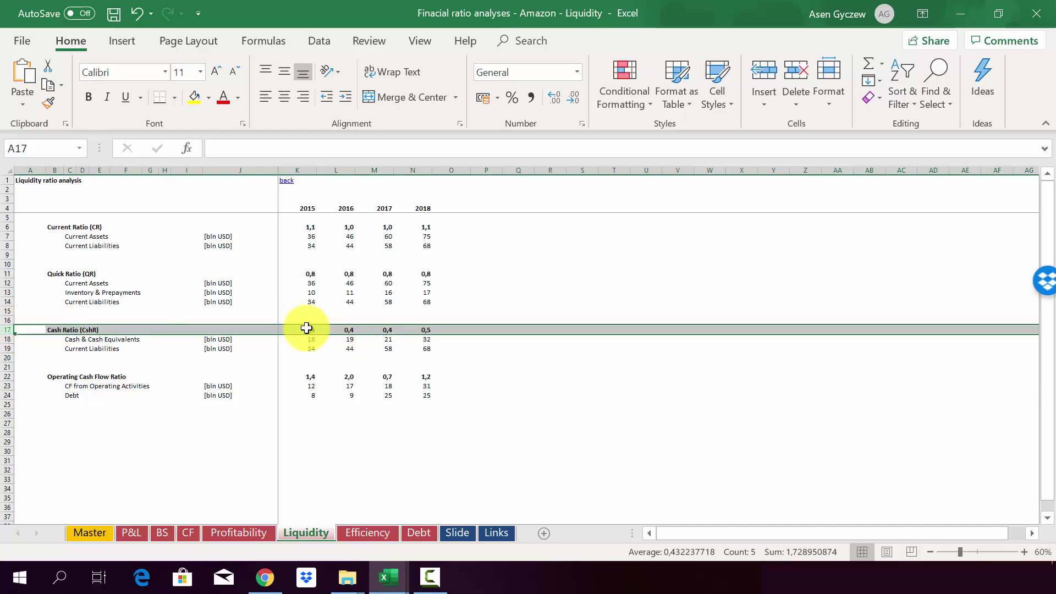
left_click(13, 339)
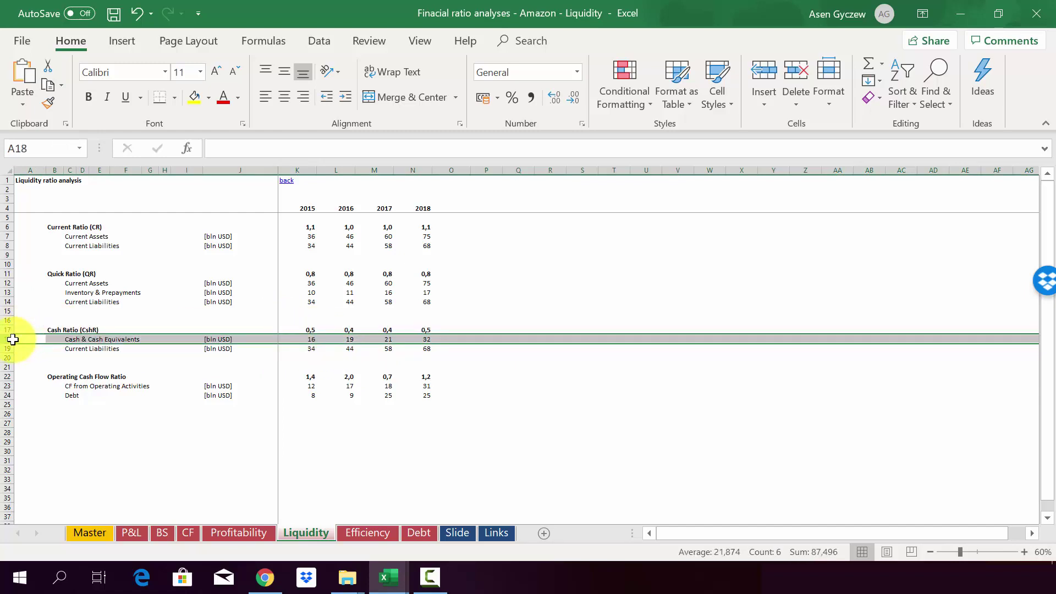
left_click(412, 348)
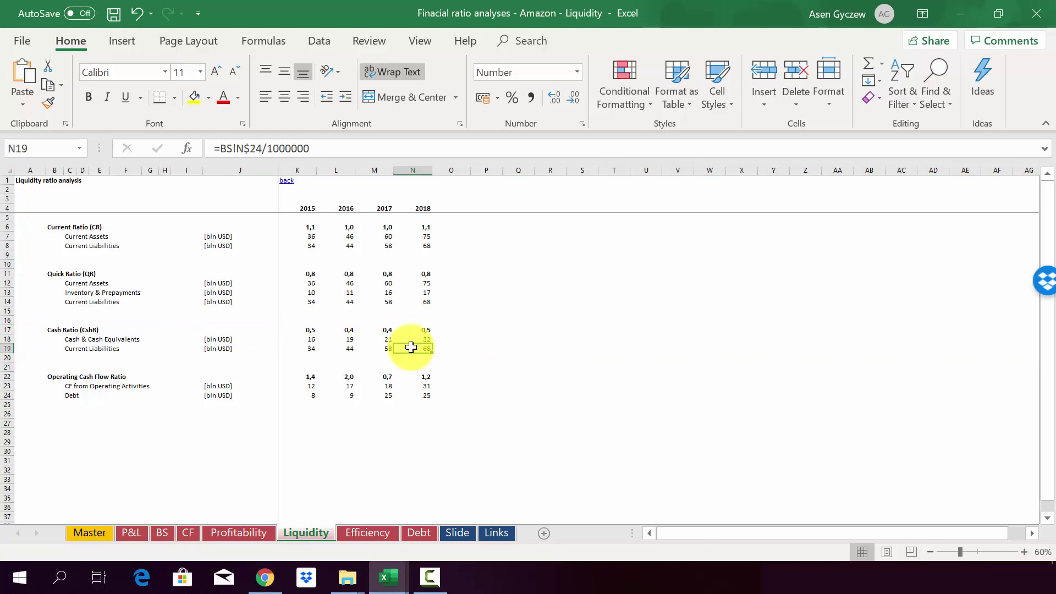
left_click(11, 329)
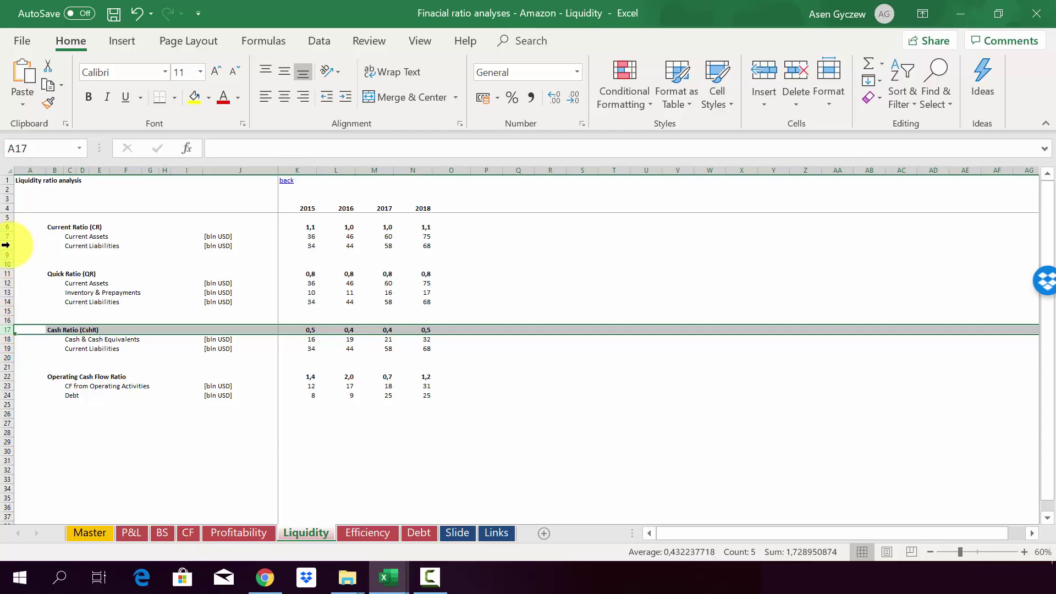
left_click(7, 274)
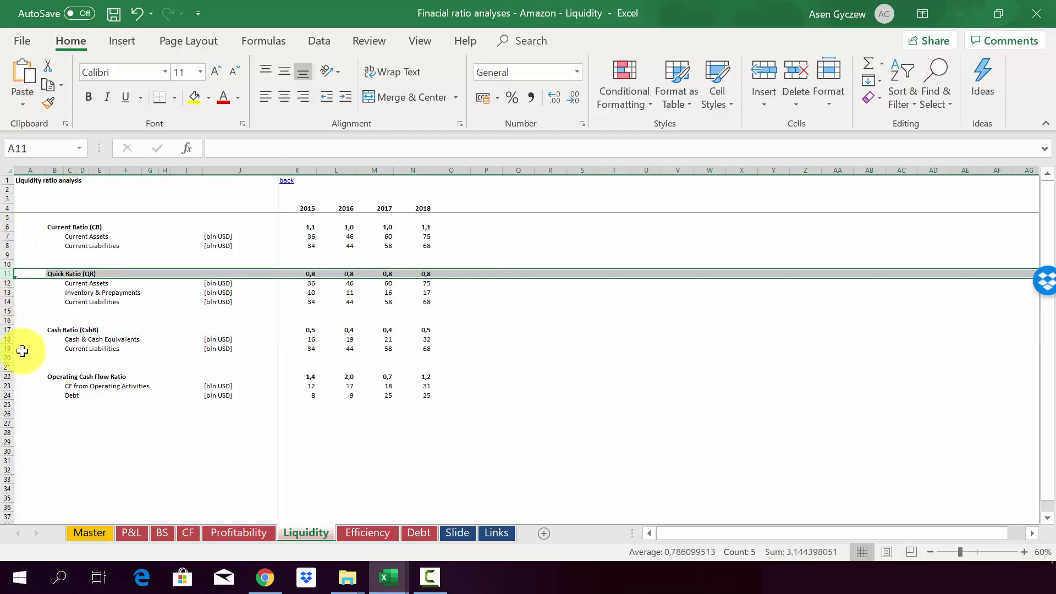
left_click(7, 376)
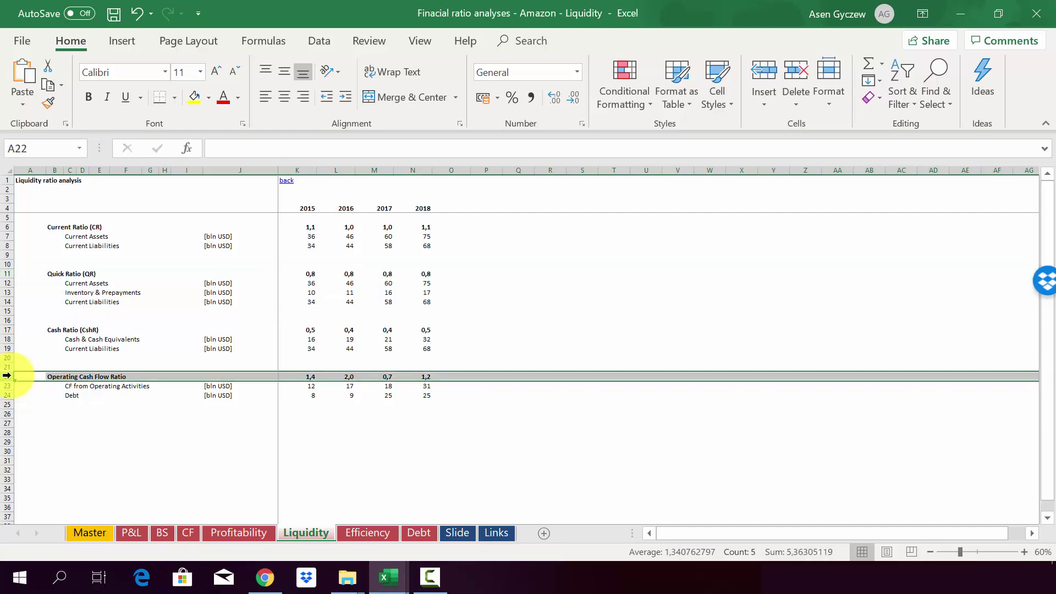
left_click(11, 385)
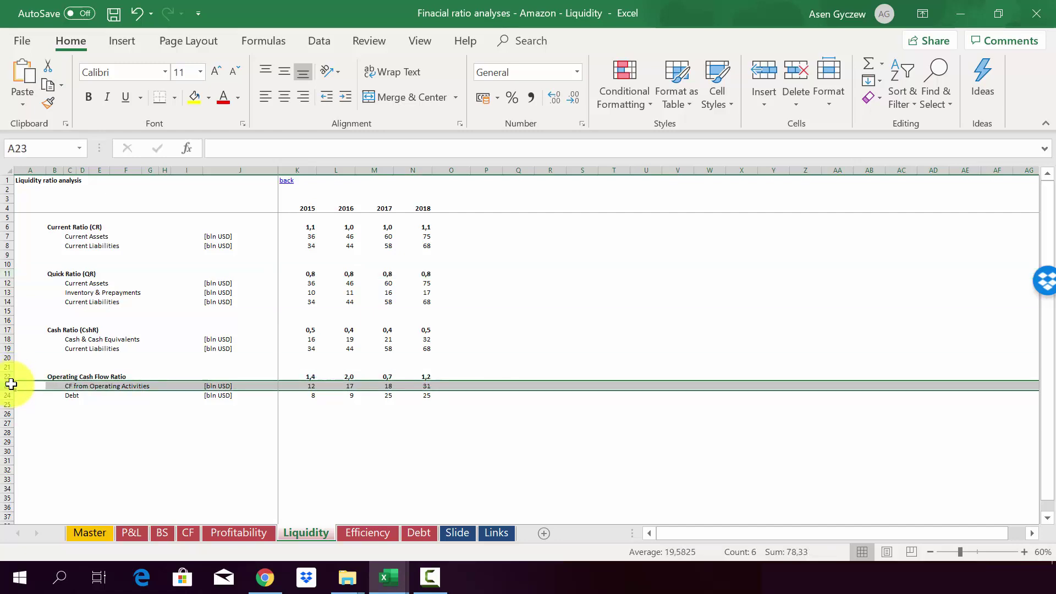
left_click(7, 394)
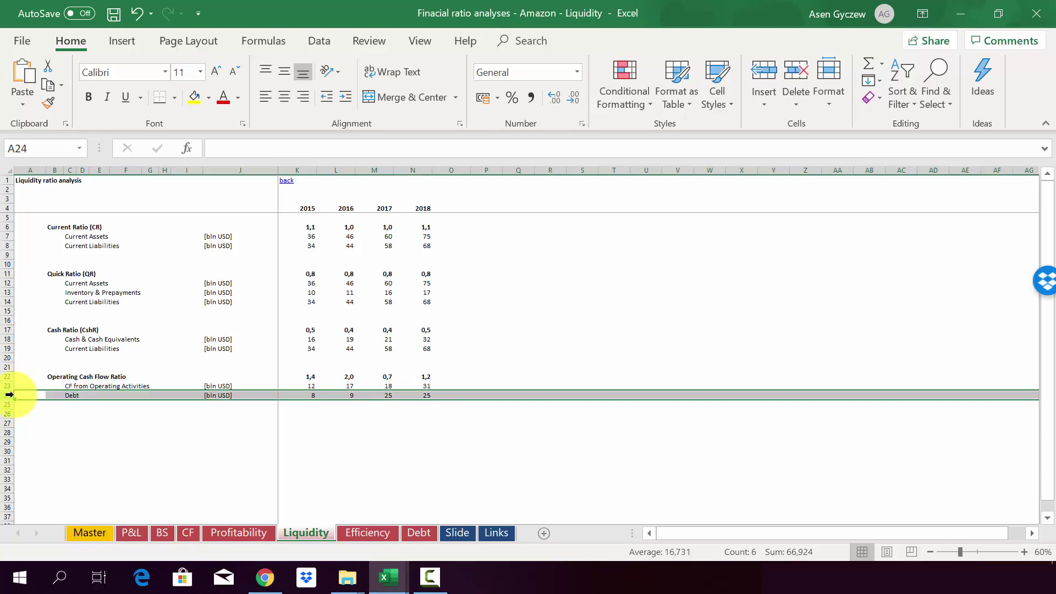
left_click(293, 378)
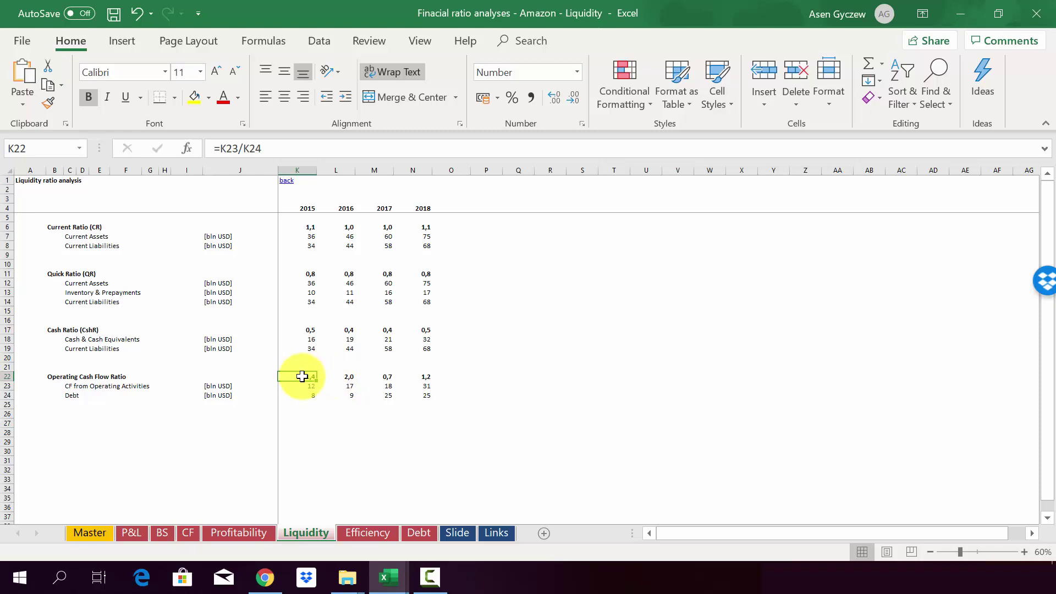
left_click(7, 376)
left_click(417, 376)
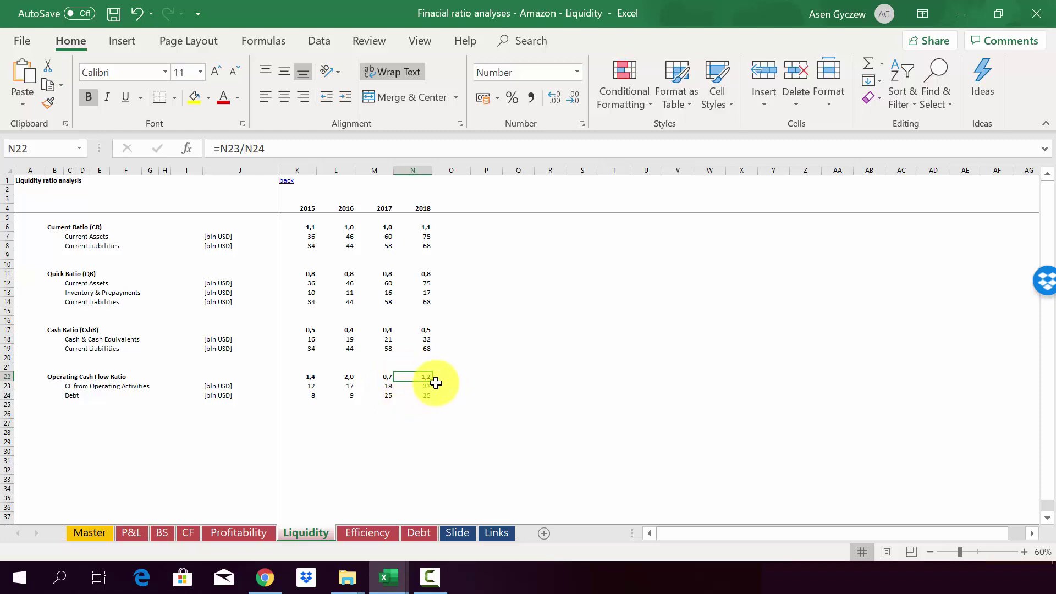
left_click(12, 377)
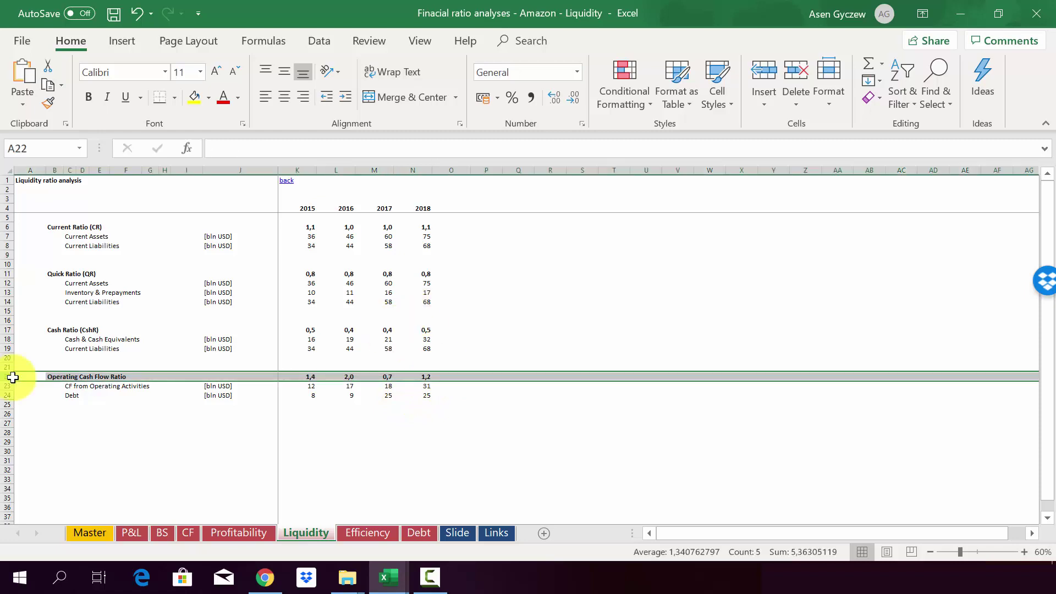
left_click(10, 330)
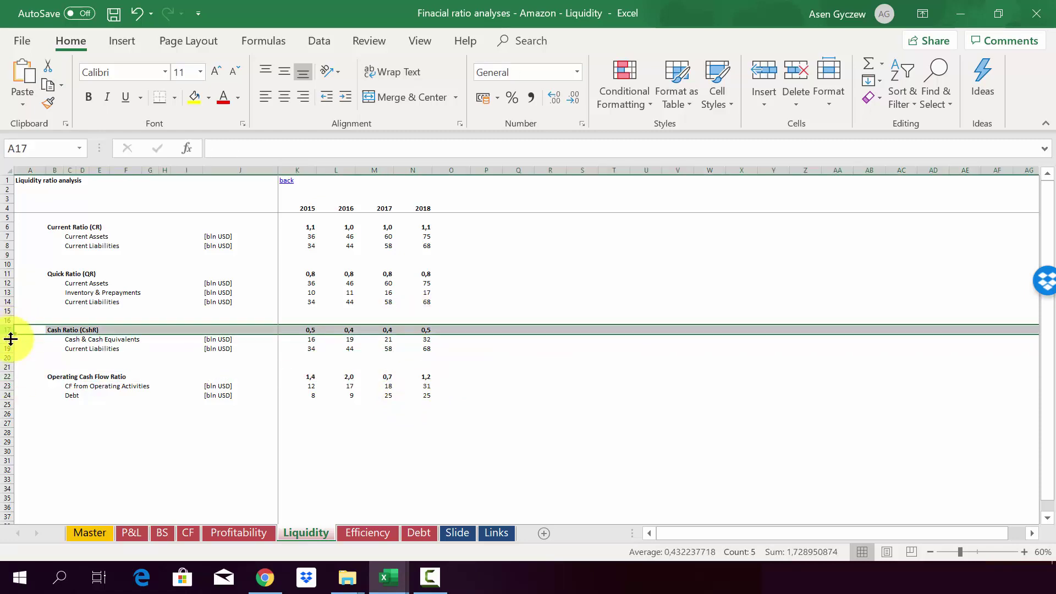
left_click(7, 376)
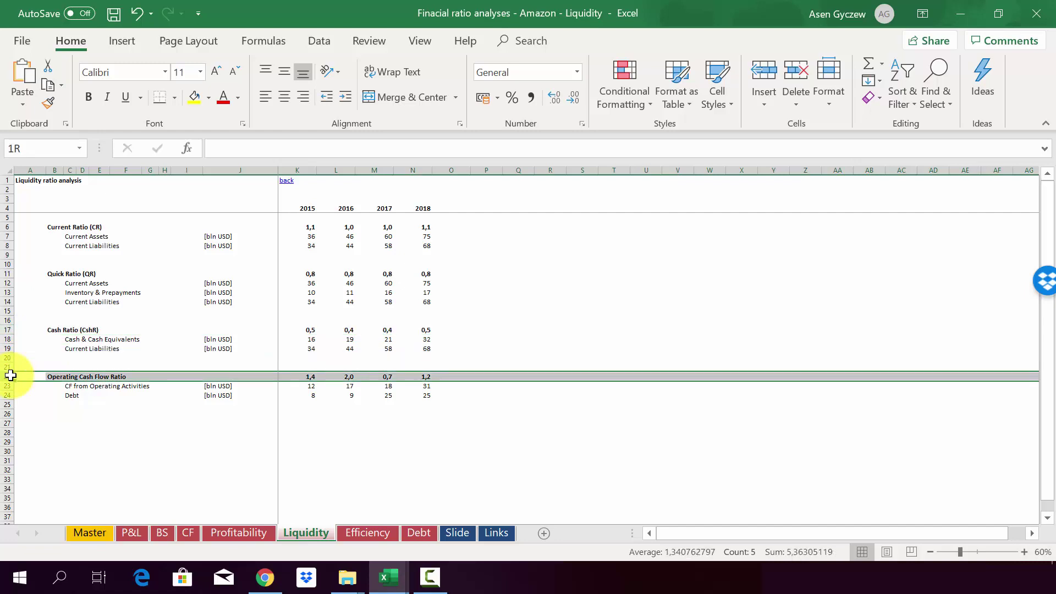
left_click(336, 376)
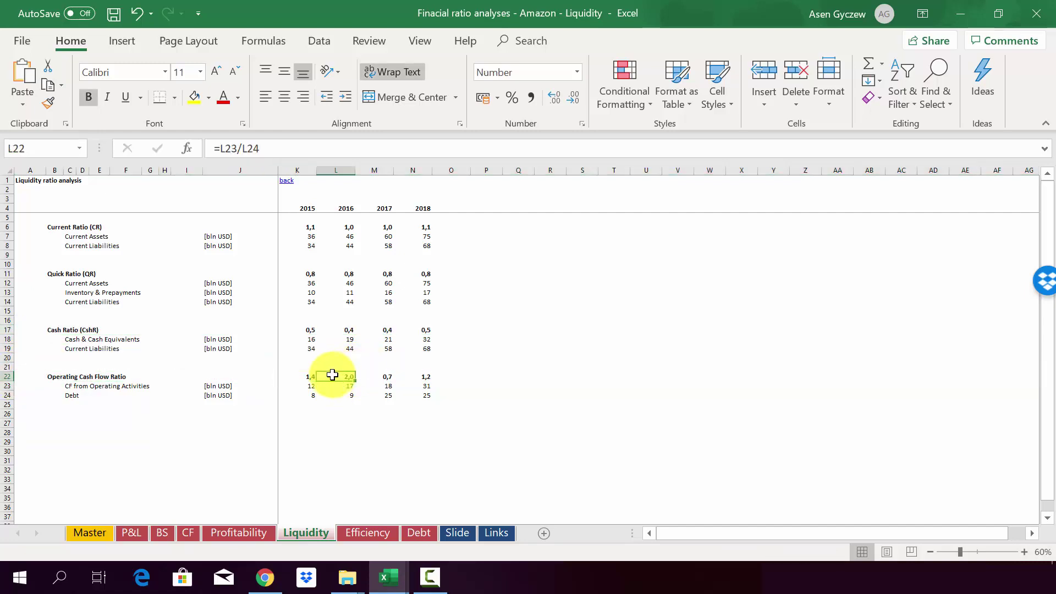
left_click(340, 176)
left_click(377, 371)
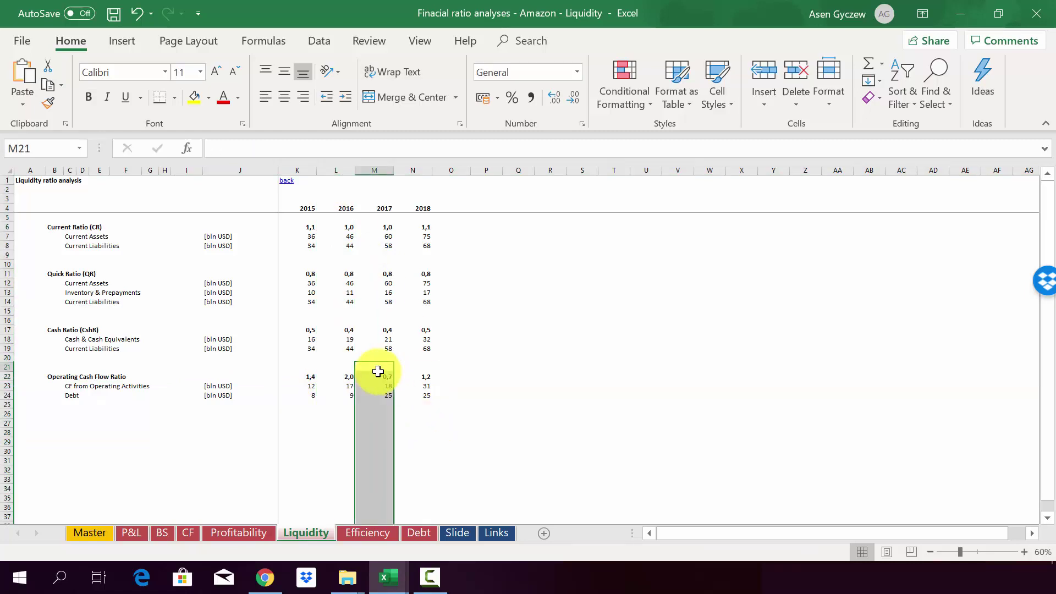
left_click(377, 376)
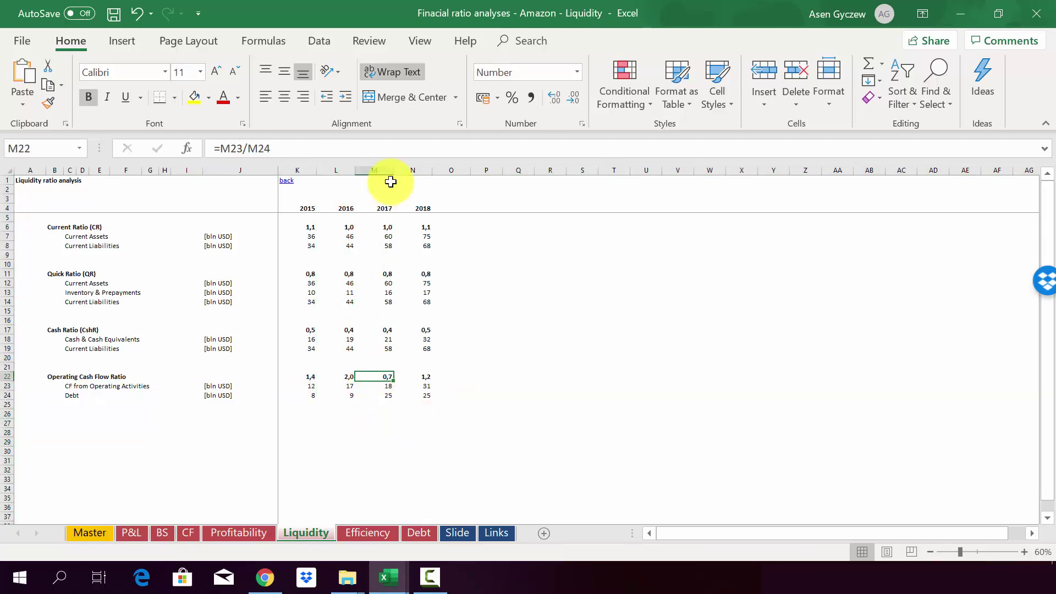
left_click(390, 174)
left_click(373, 376)
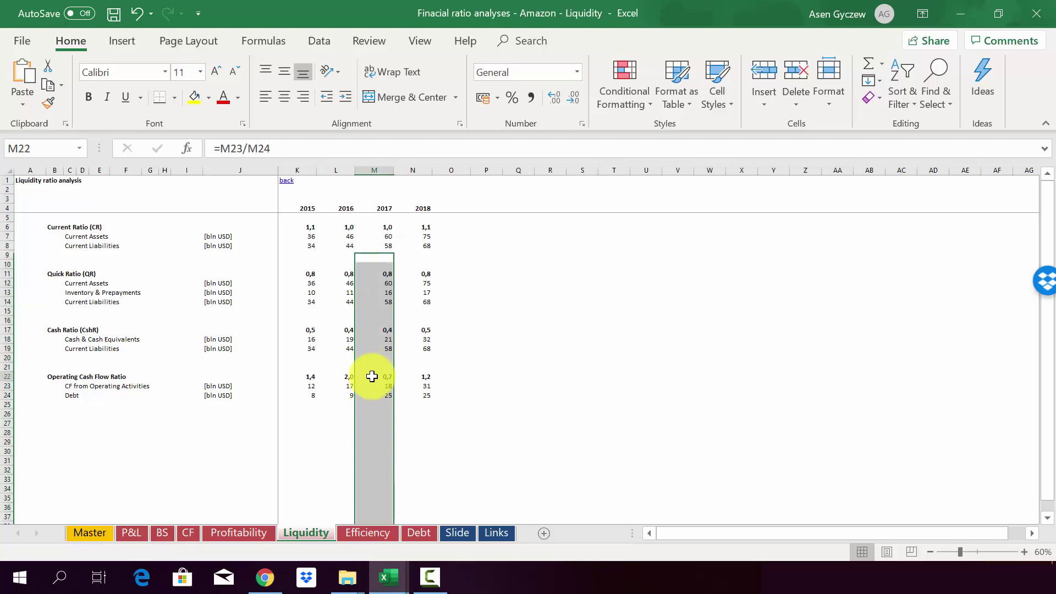
left_click(11, 376)
left_click(349, 386)
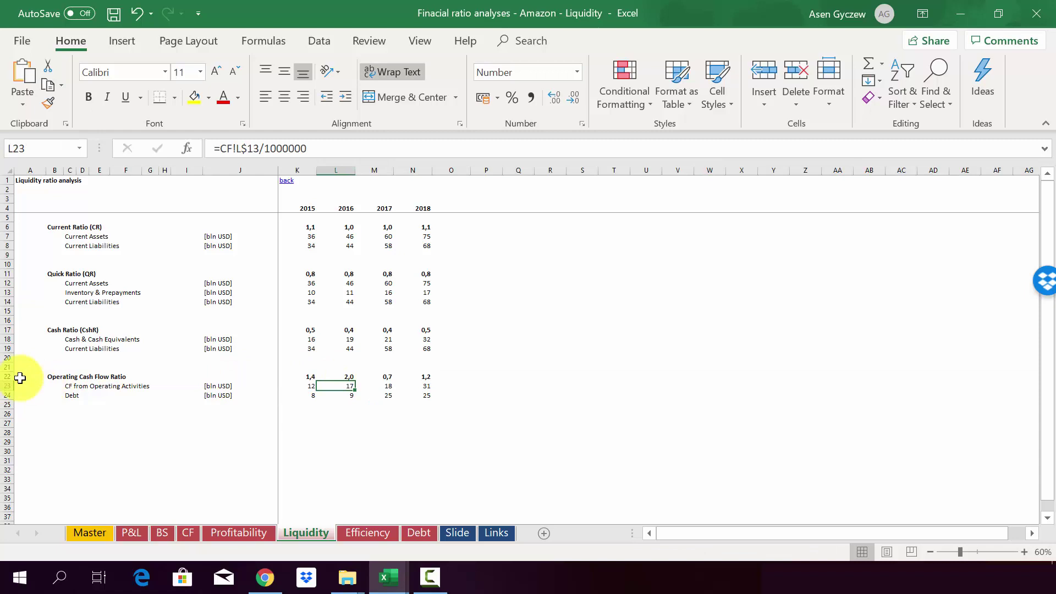
left_click(10, 377)
left_click(355, 387)
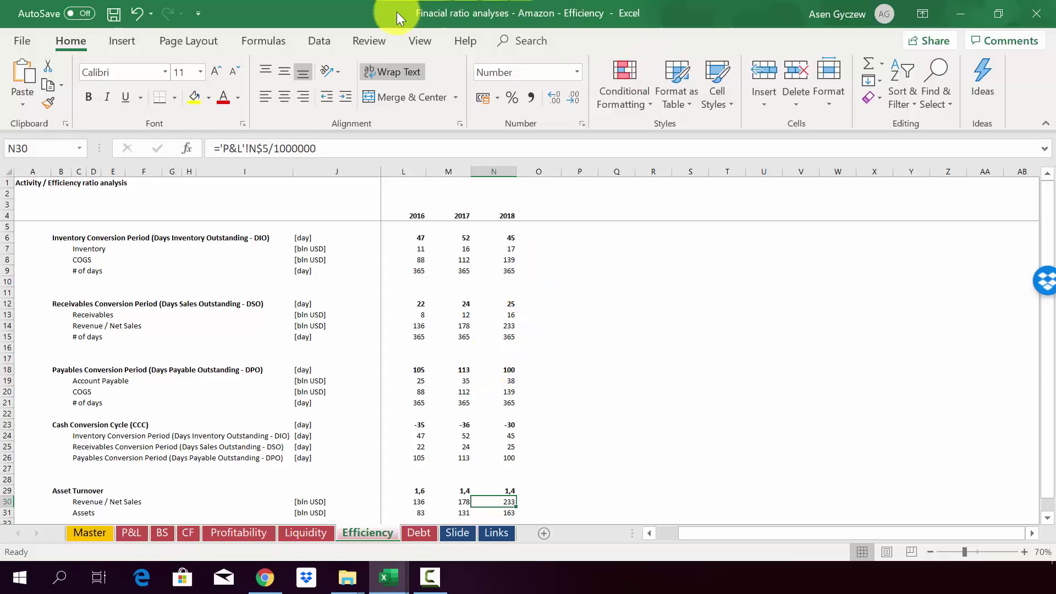
Inspect the 2016 and 2017 Inventory Conversion Period formulas (Inventory / COGS × 365).
left_click(432, 347)
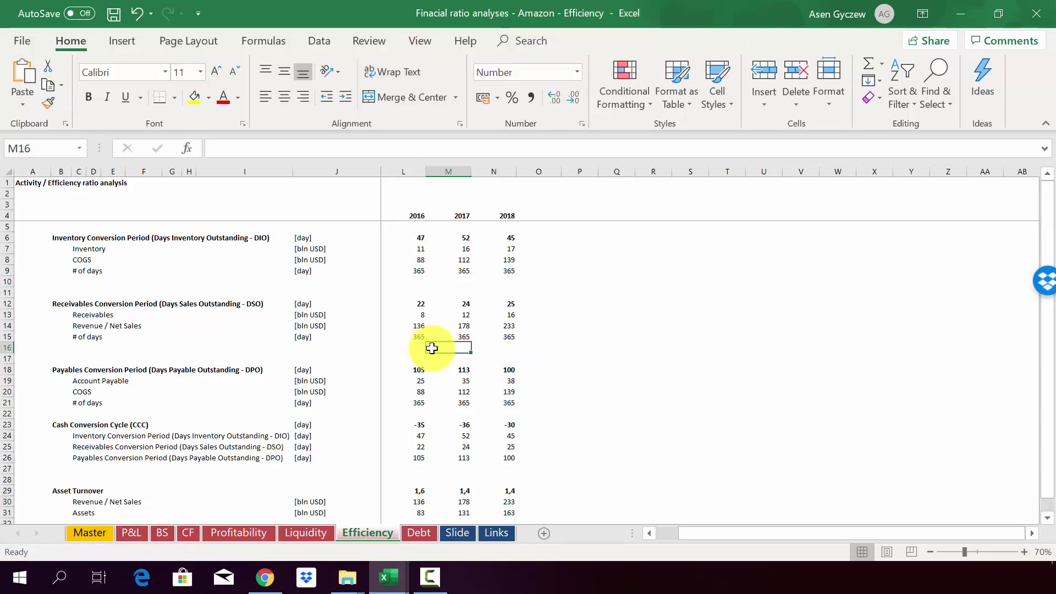
left_click(212, 292)
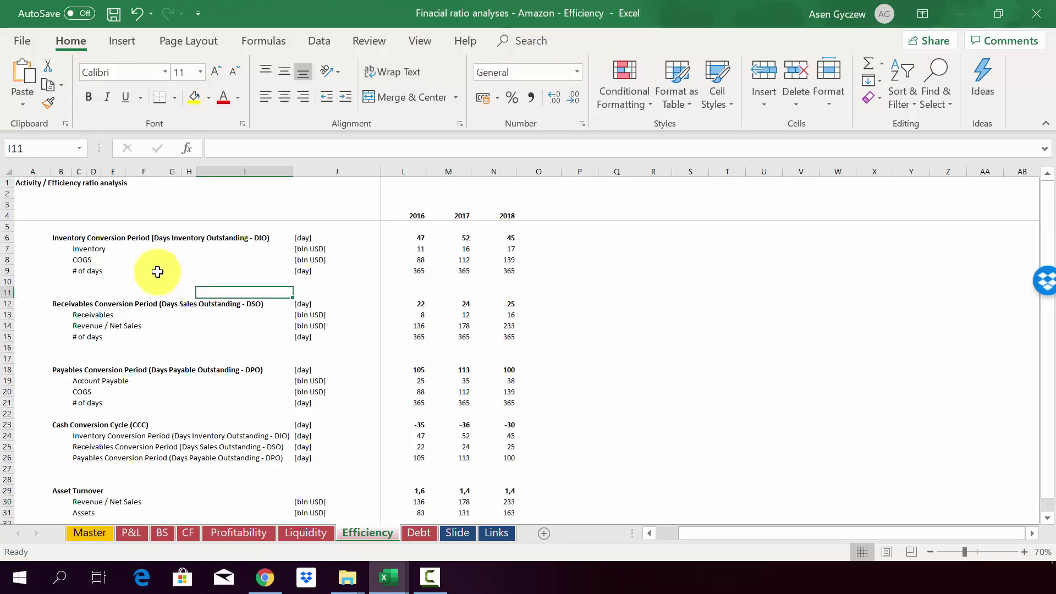
left_click(9, 237)
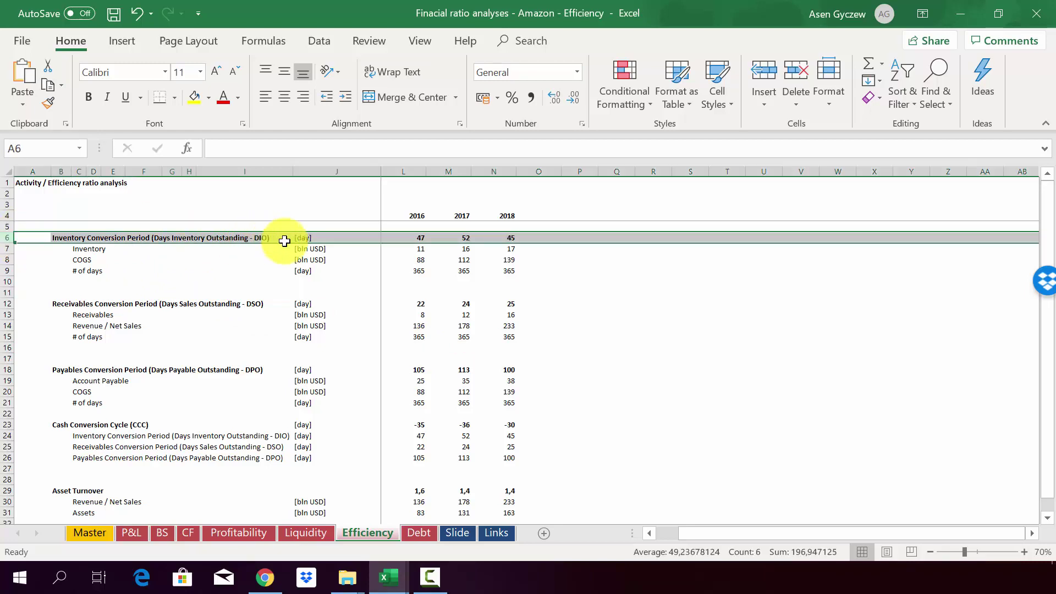
left_click(406, 237)
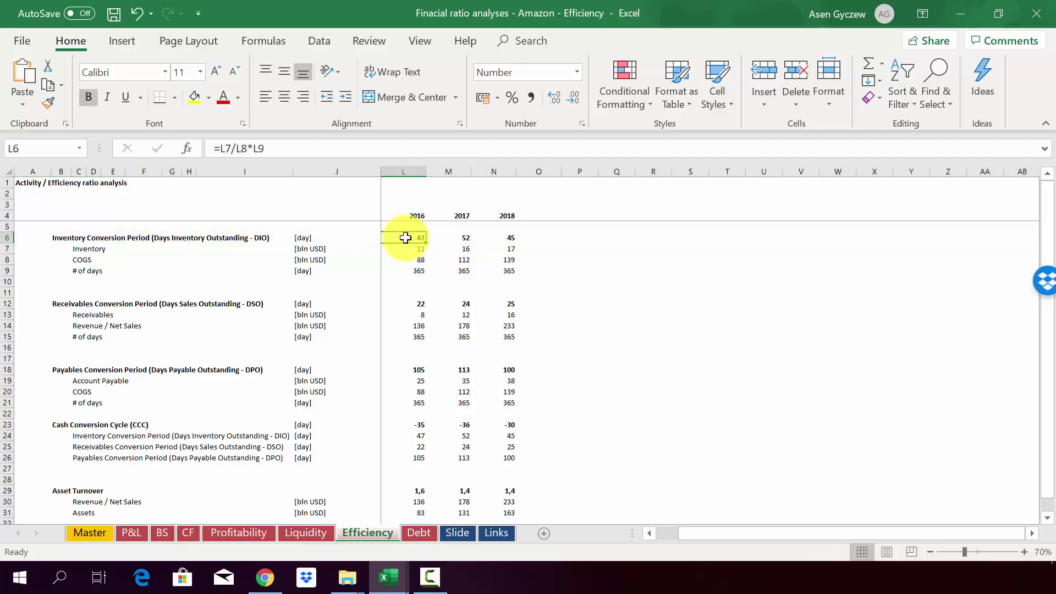
left_click(6, 238)
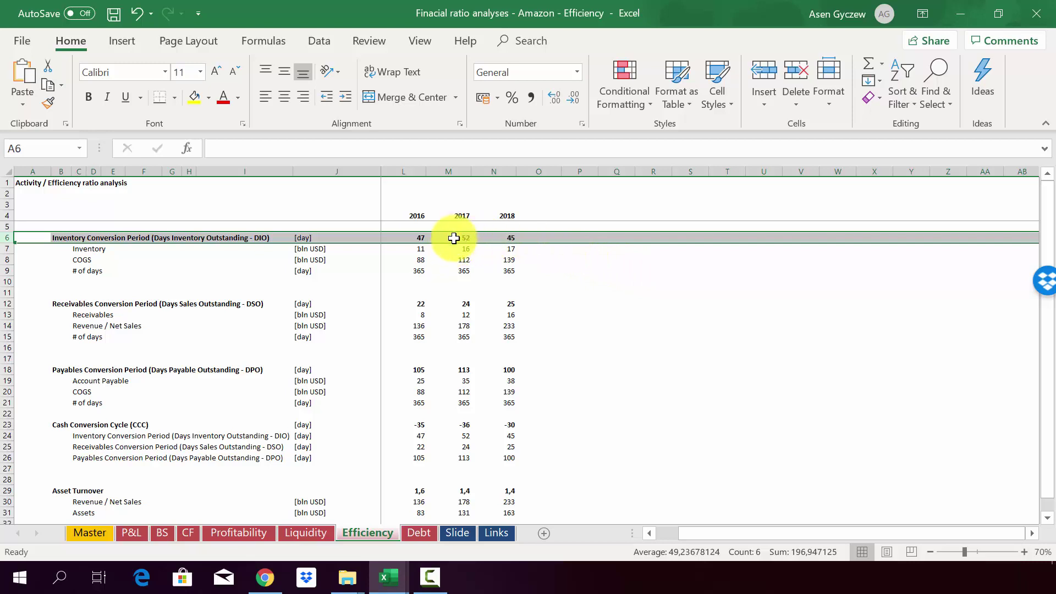
left_click(452, 238)
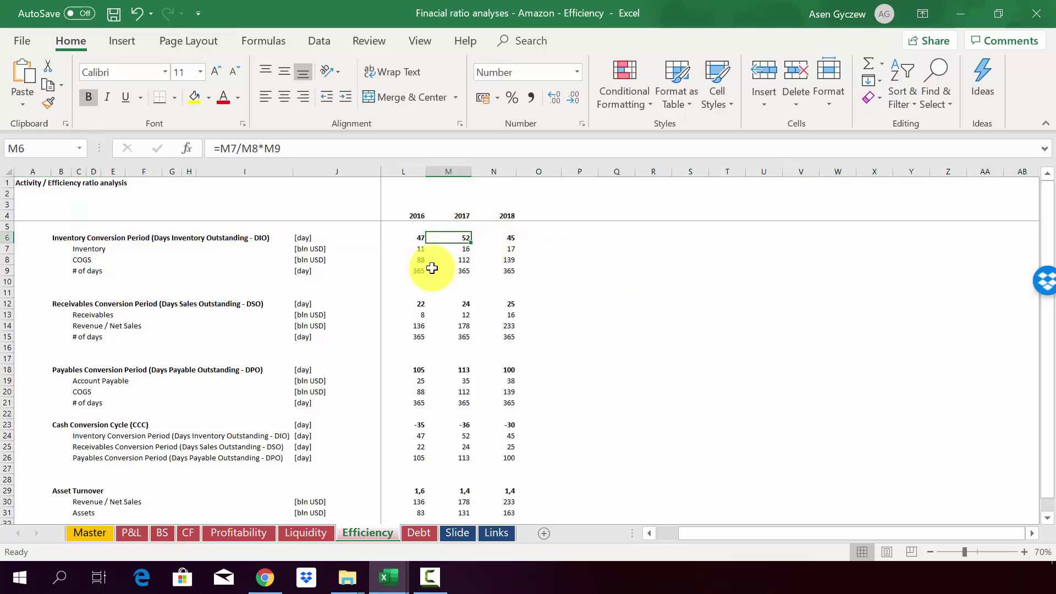
left_click(4, 303)
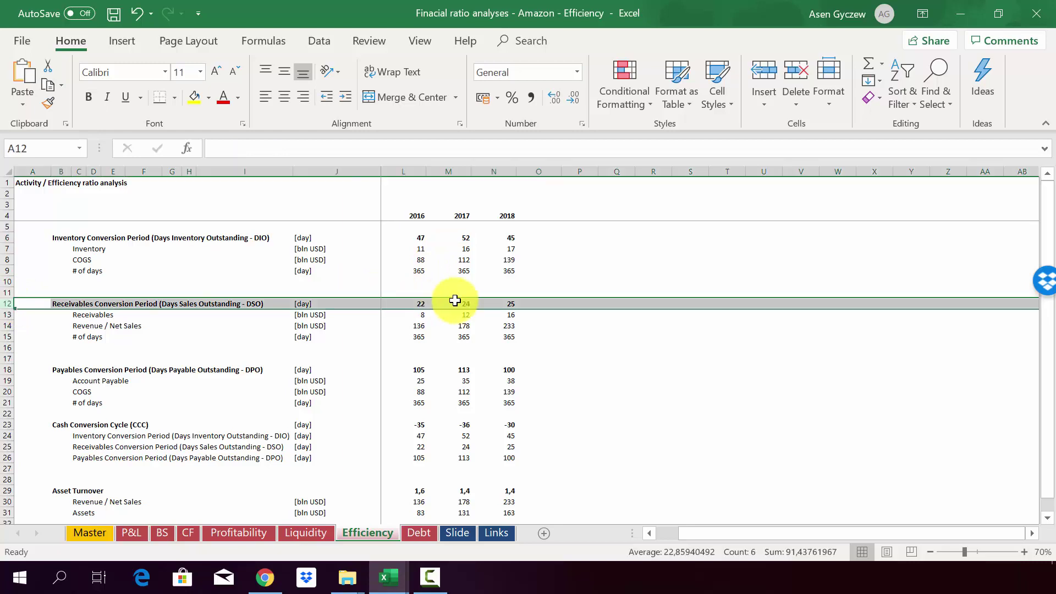
left_click(401, 302)
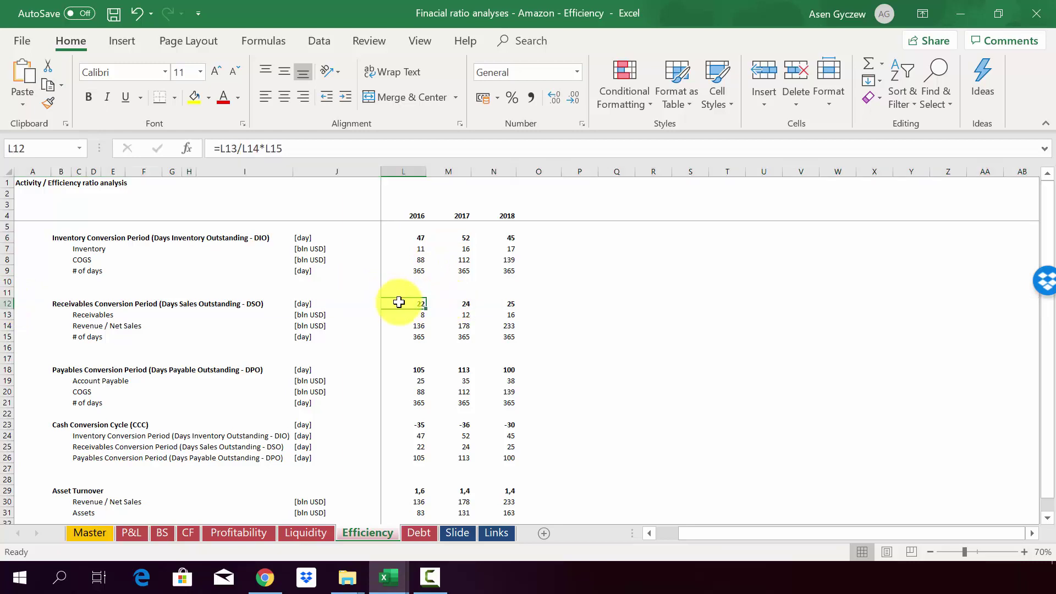
left_click(5, 303)
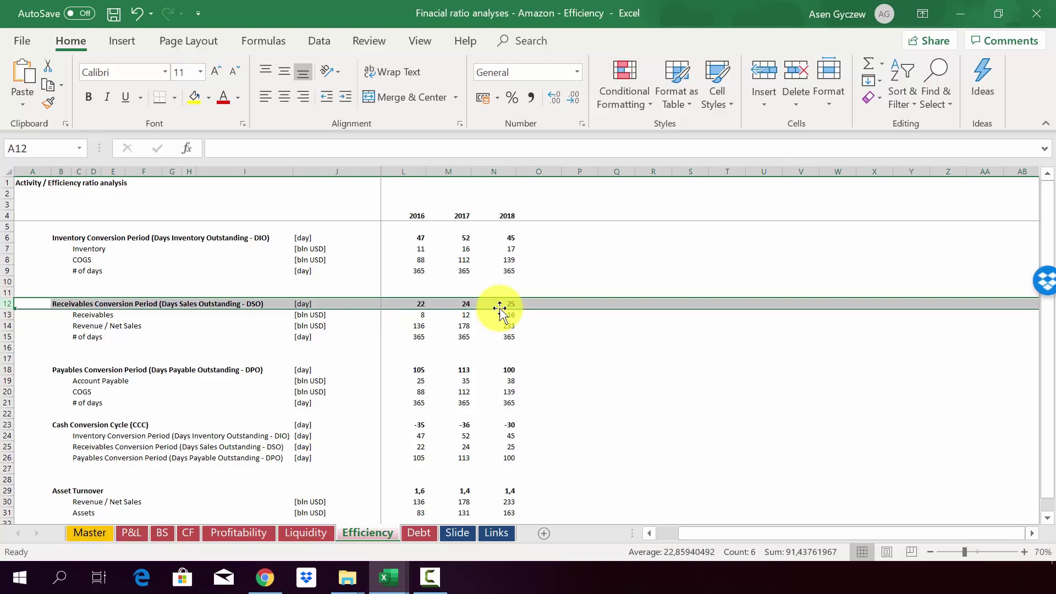
left_click(499, 305)
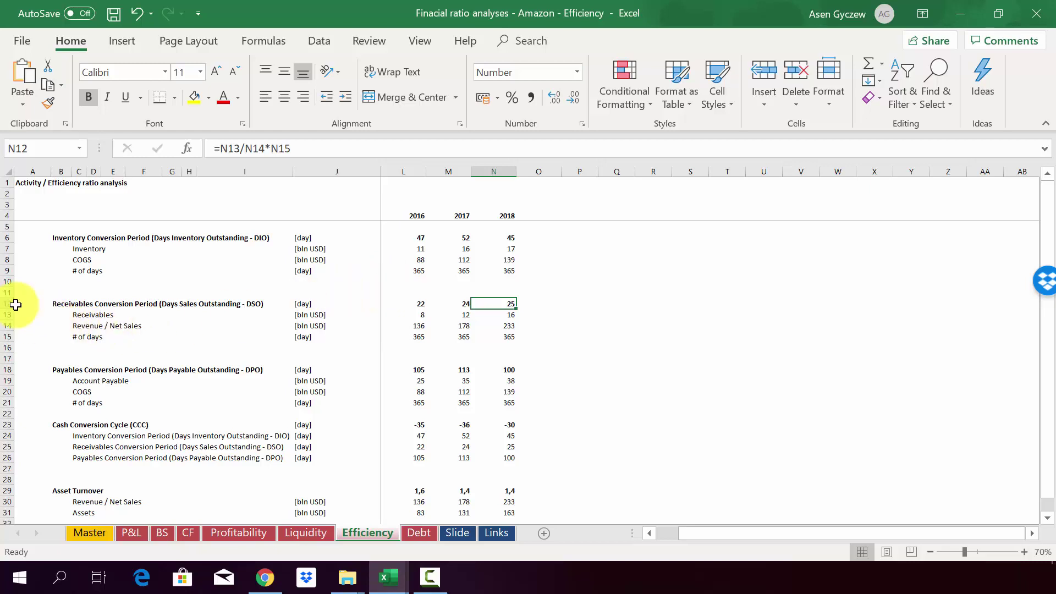
left_click(10, 304)
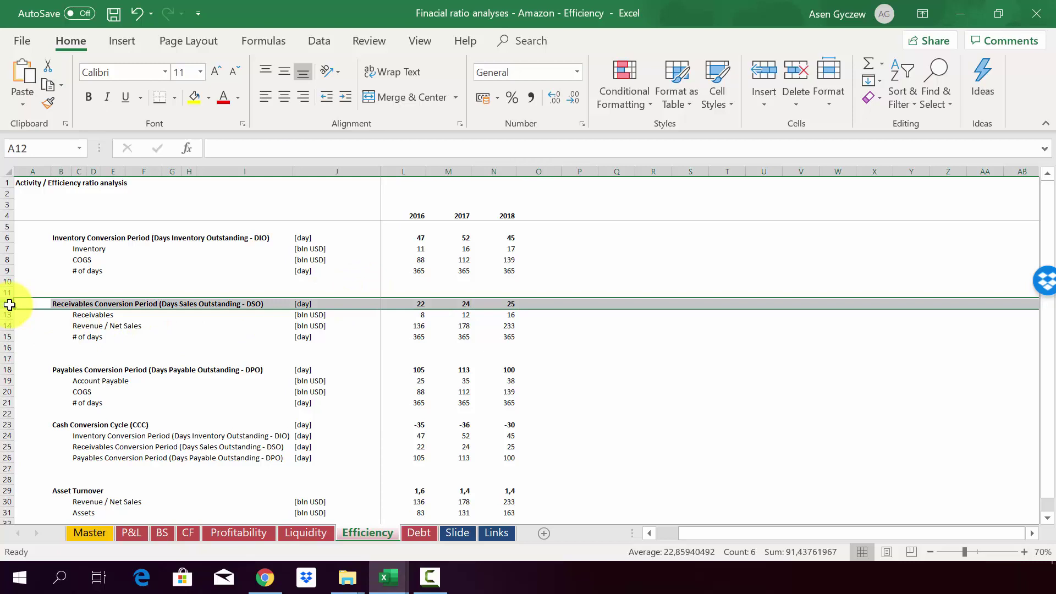
left_click(408, 304)
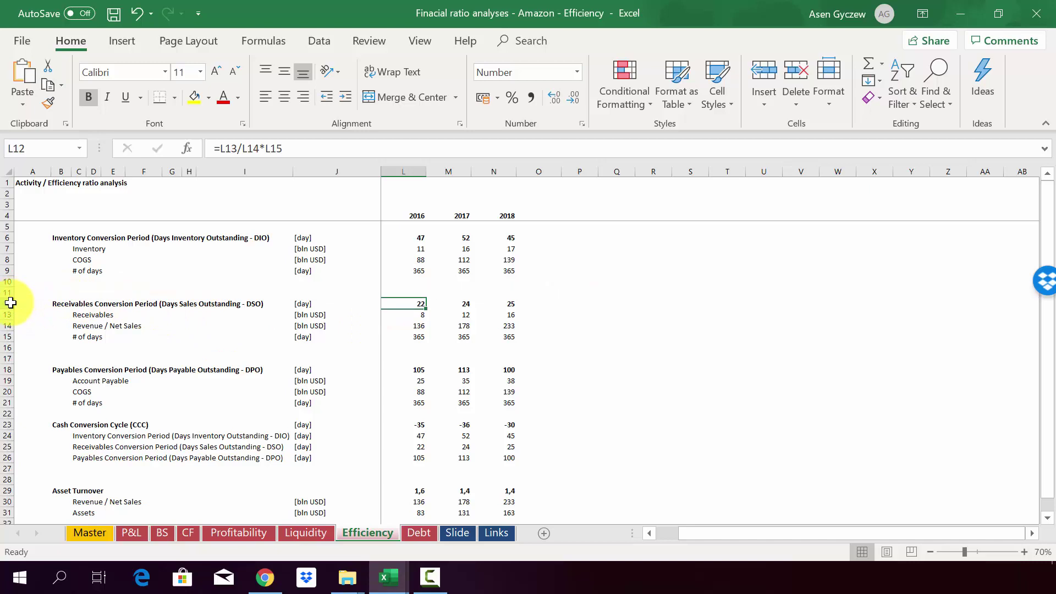
left_click(11, 302)
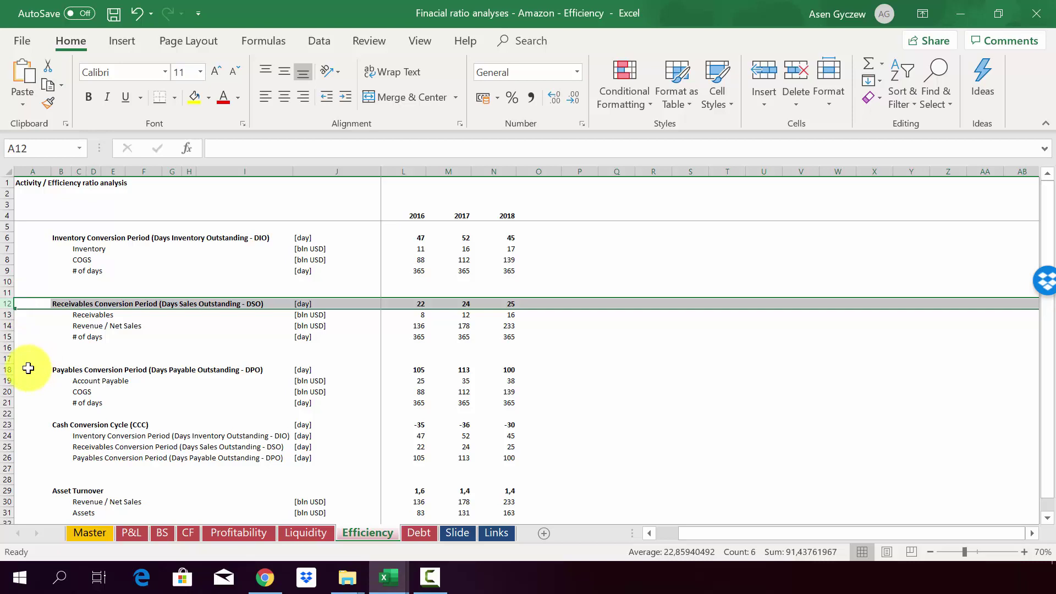
left_click(8, 369)
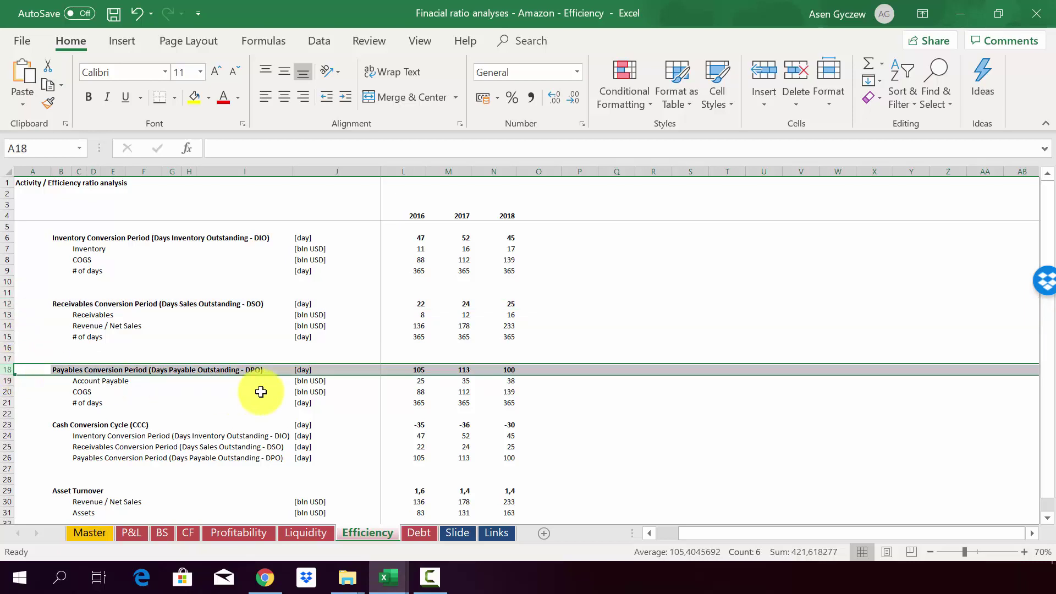
left_click(398, 372)
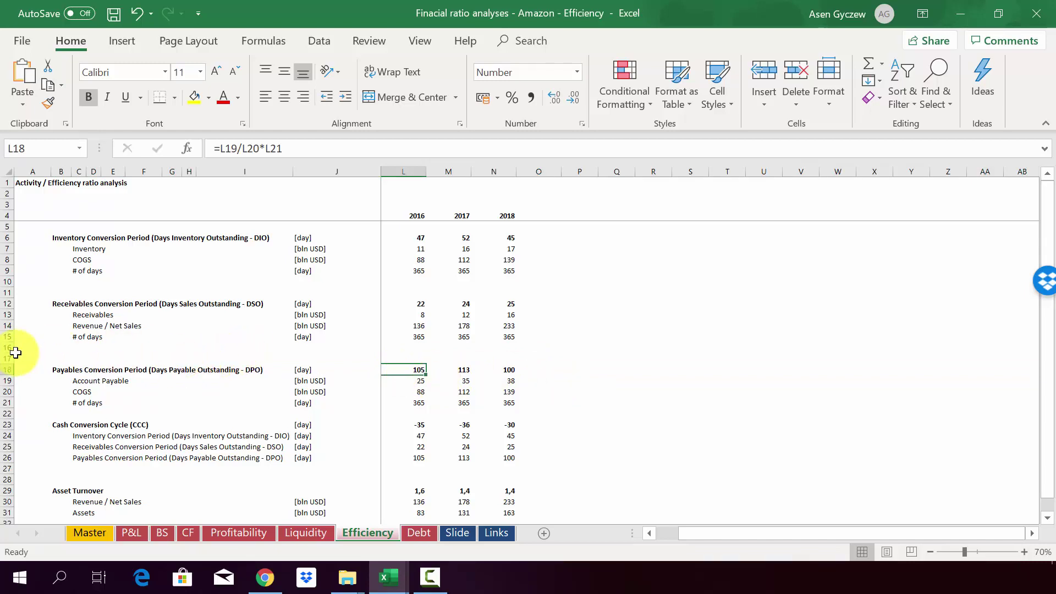
left_click(7, 423)
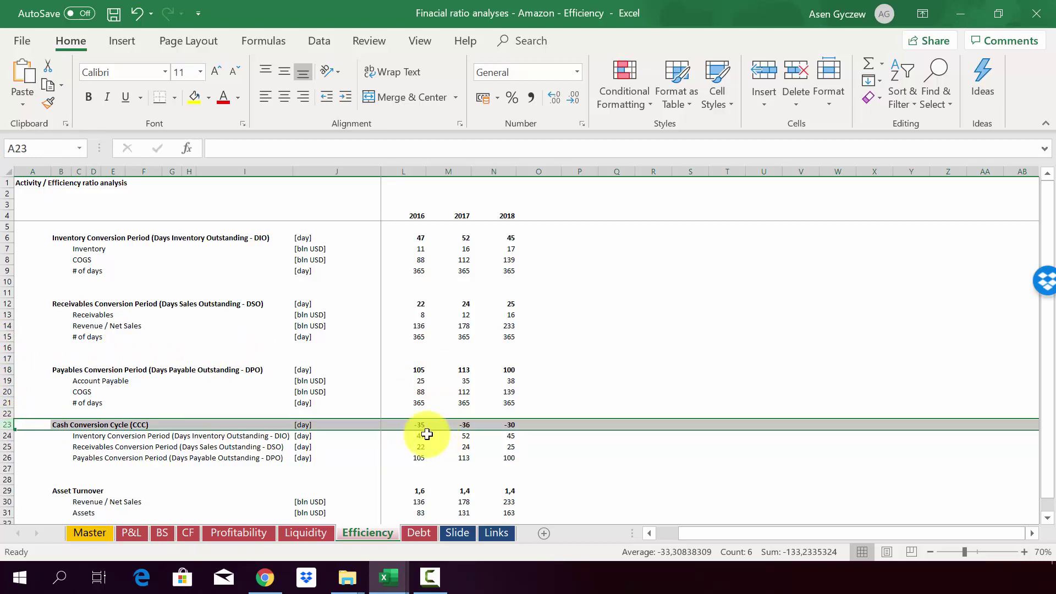
left_click(410, 424)
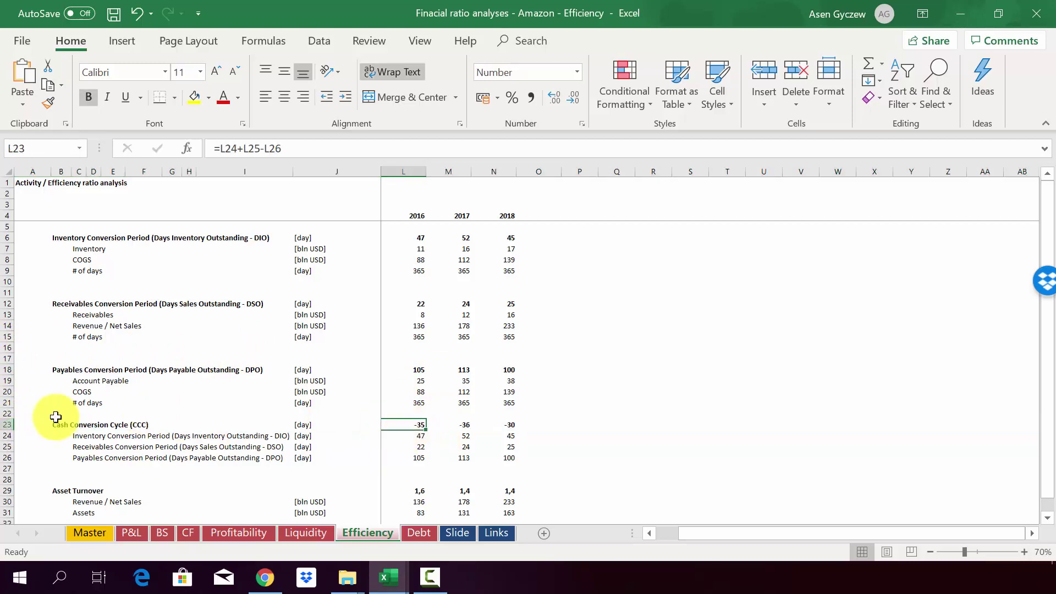
left_click(5, 424)
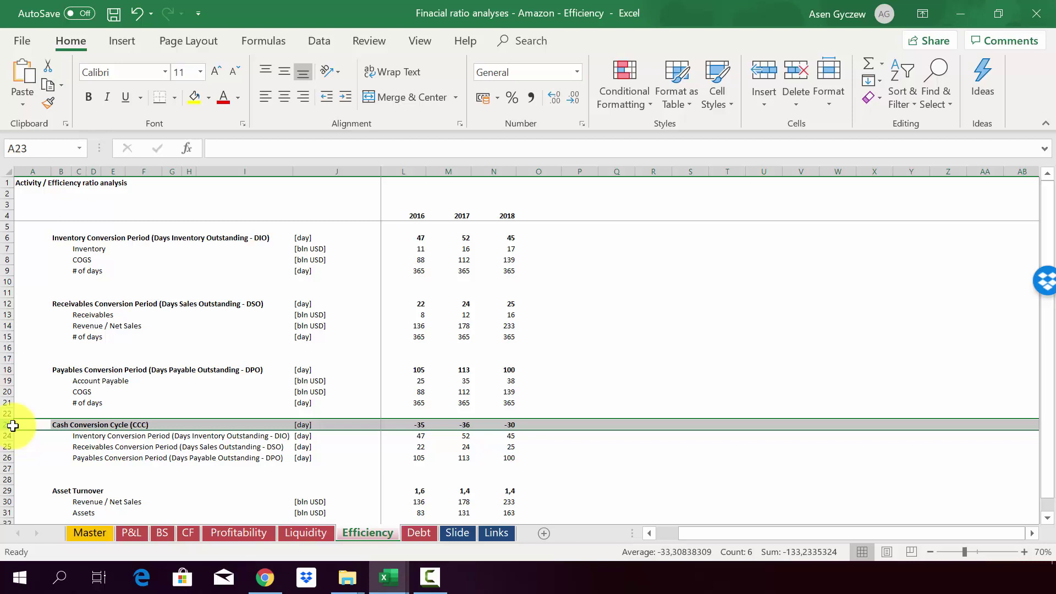
left_click(38, 467)
scroll(41, 467, "down", 1)
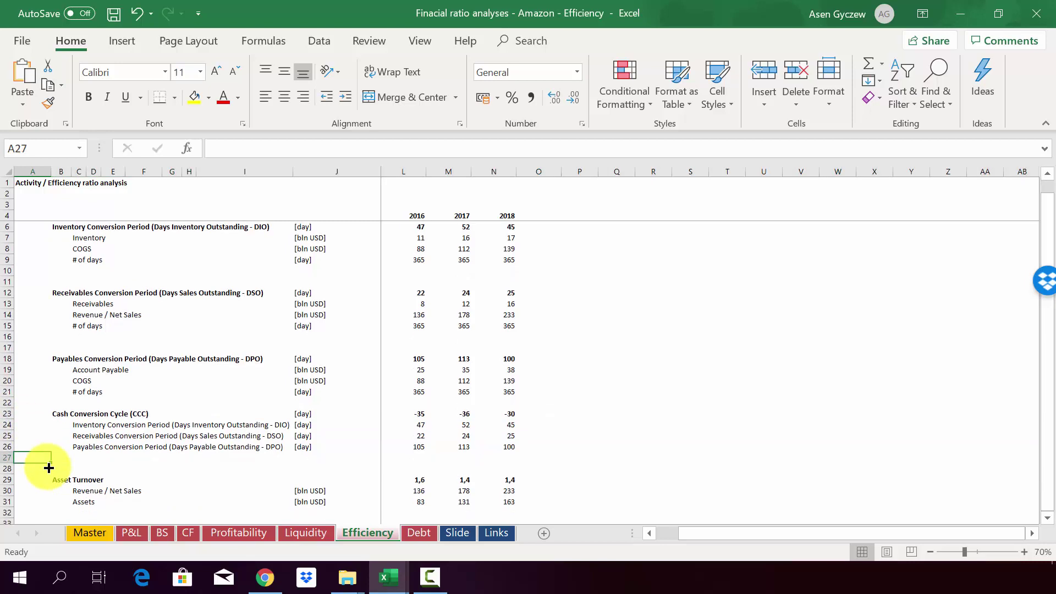
left_click(7, 480)
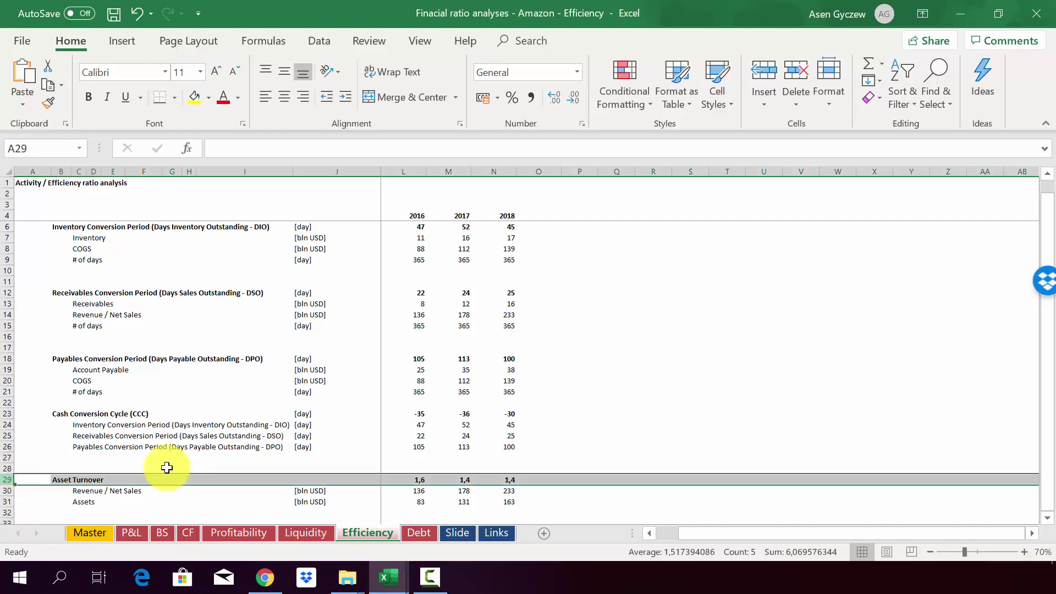
left_click(401, 483)
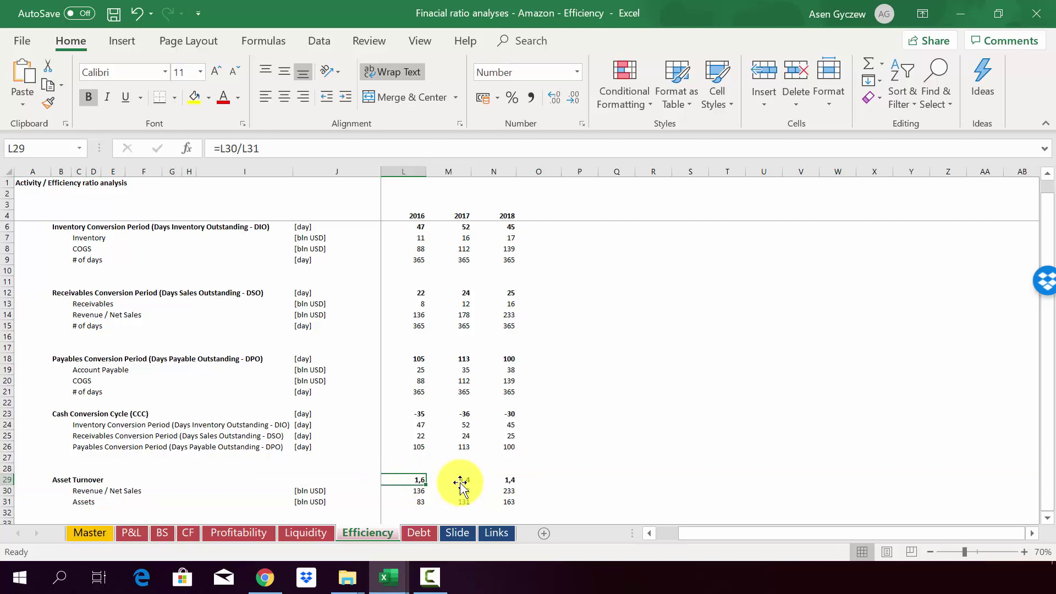
left_click(450, 477)
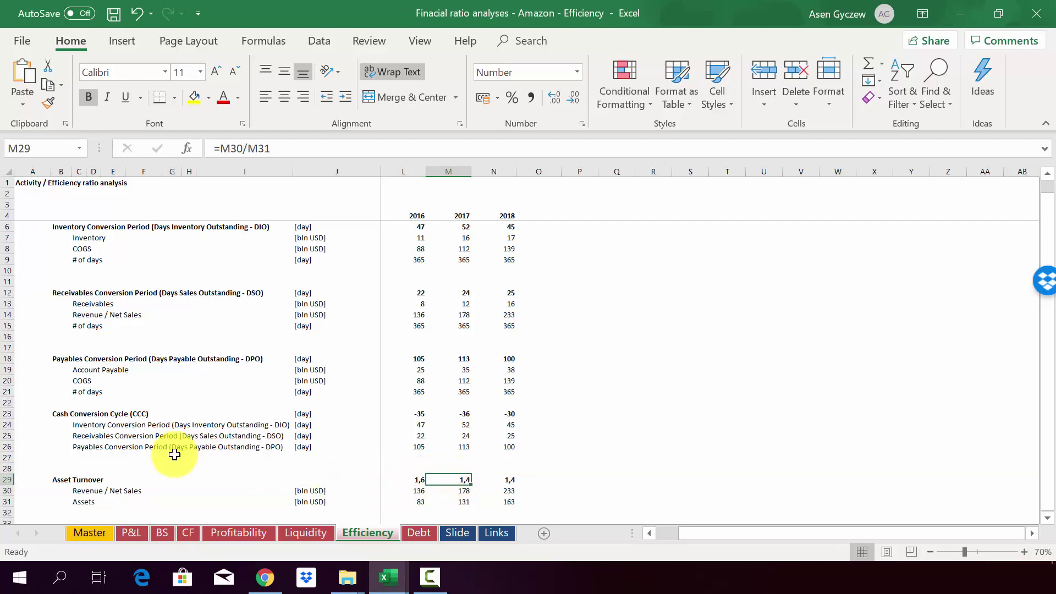
left_click(8, 481)
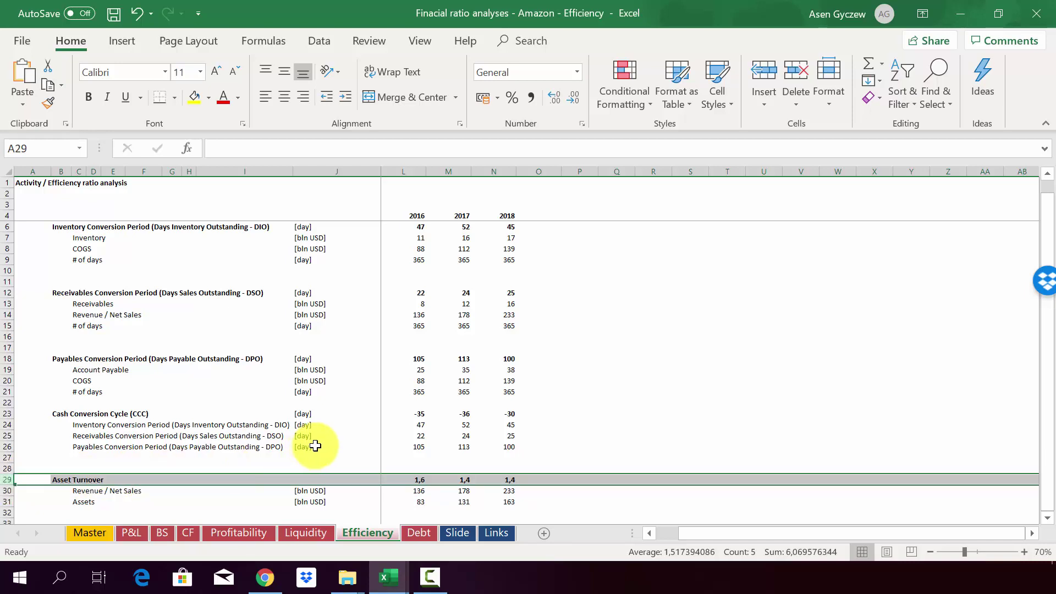
left_click(392, 489)
left_click(481, 422)
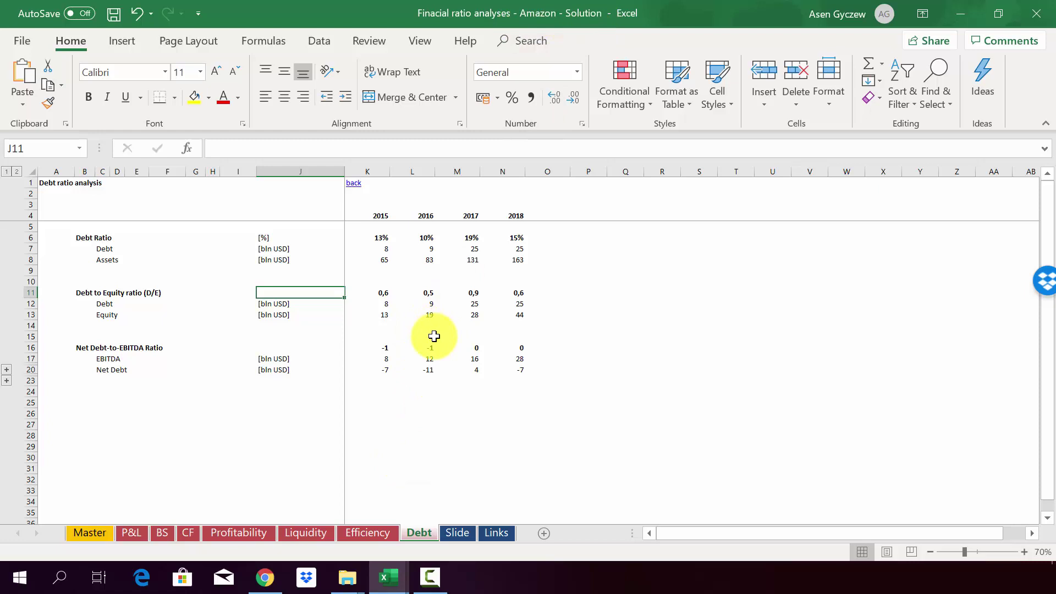
Check the 2015 and 2017 Debt Ratio formulas, then select the Debt row beneath.
left_click(167, 302)
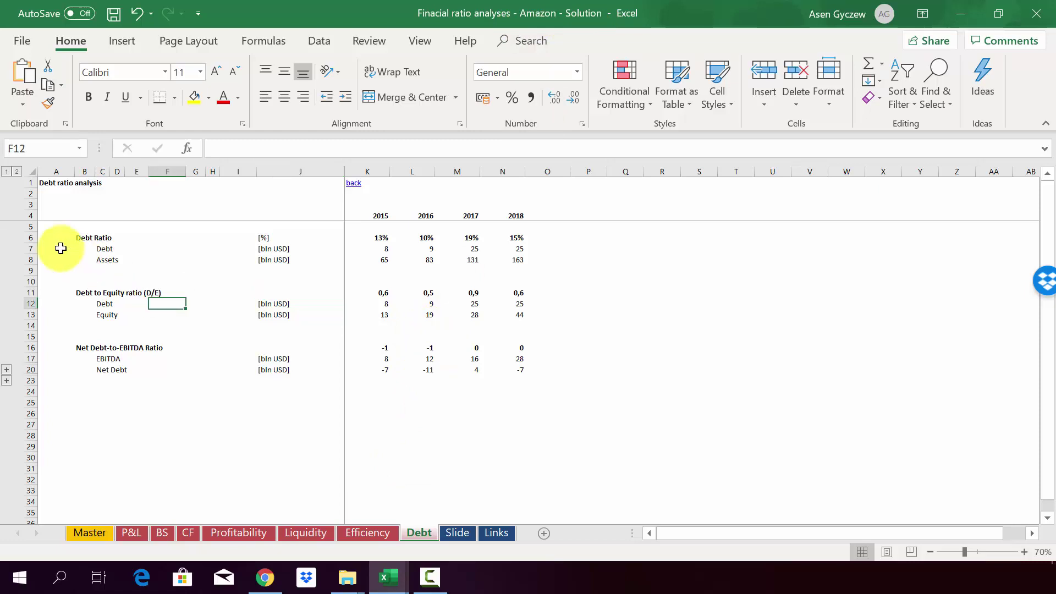
left_click(24, 238)
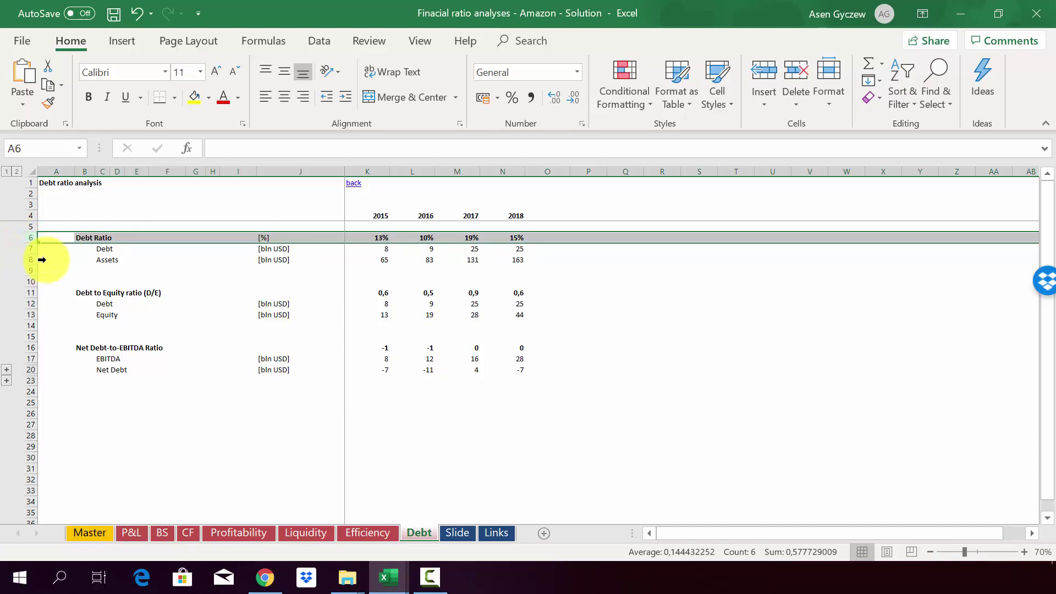
left_click(370, 237)
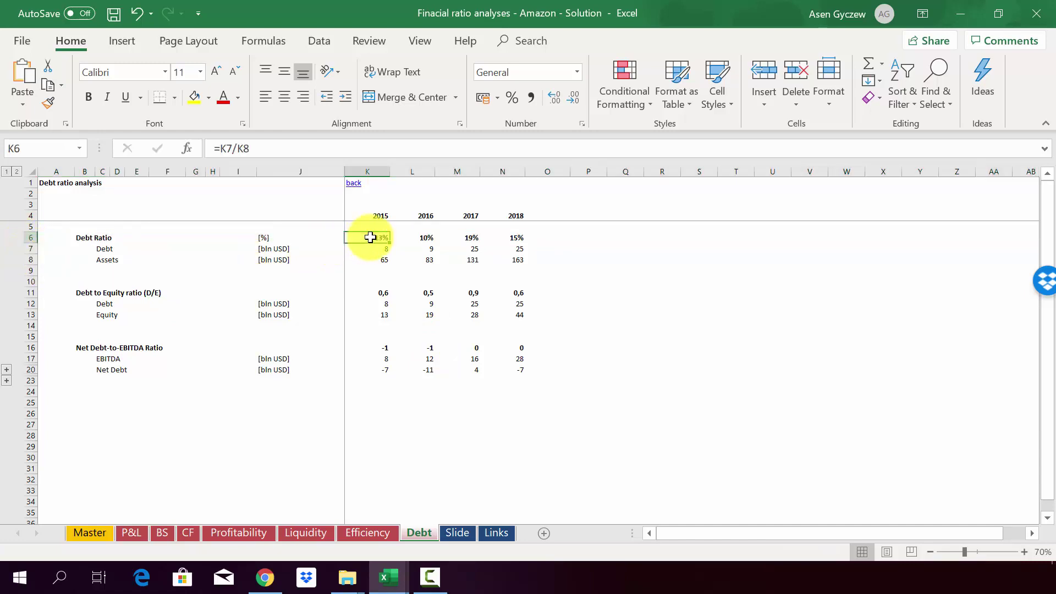
left_click(465, 237)
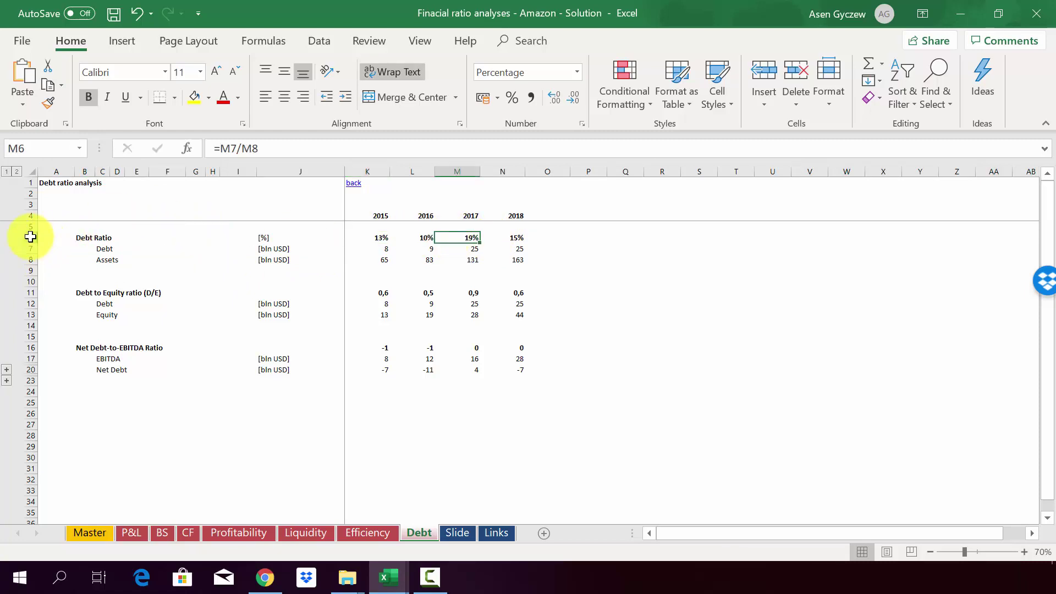
left_click(28, 237)
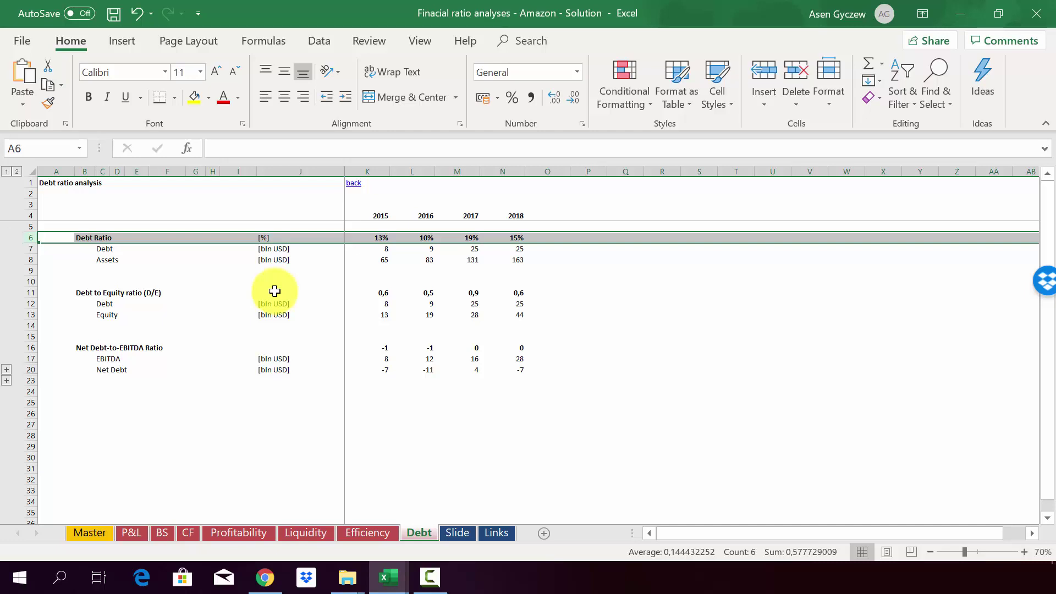
left_click(34, 249)
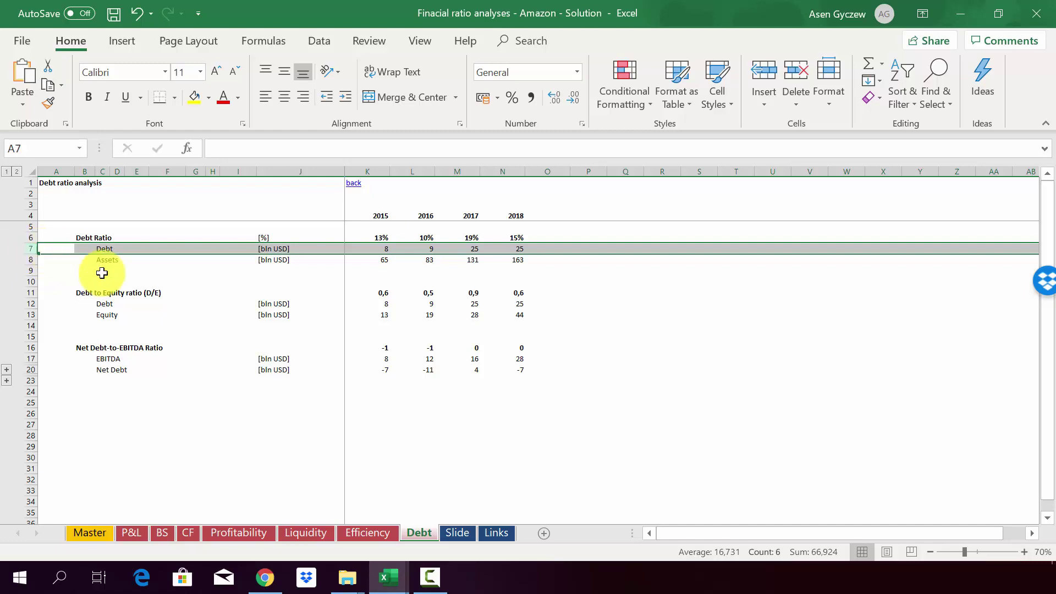
Check the 2017 Debt to Equity (D/E) ratio formula.
left_click(35, 293)
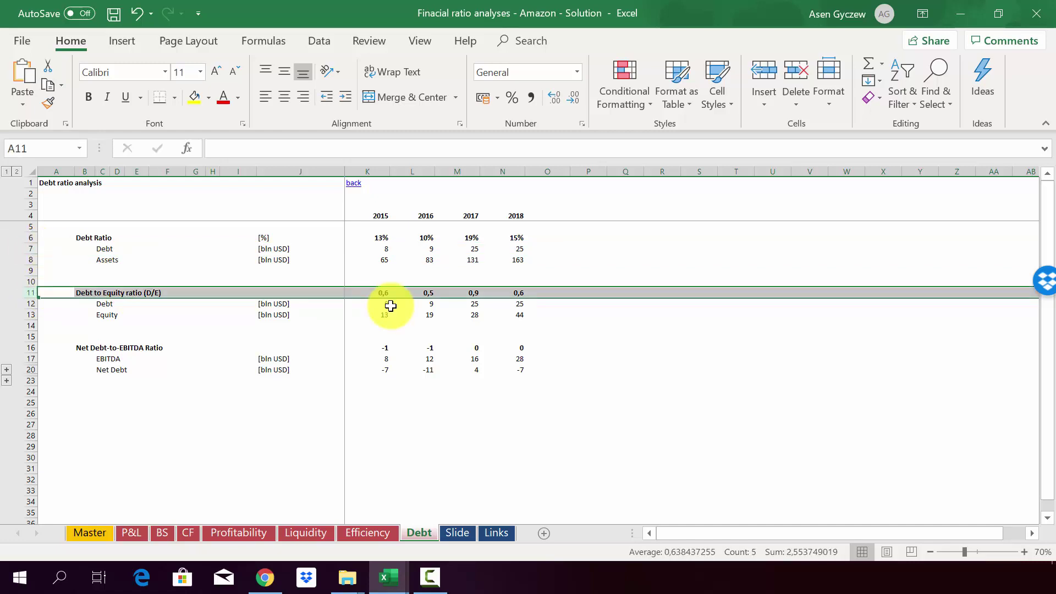
left_click(456, 292)
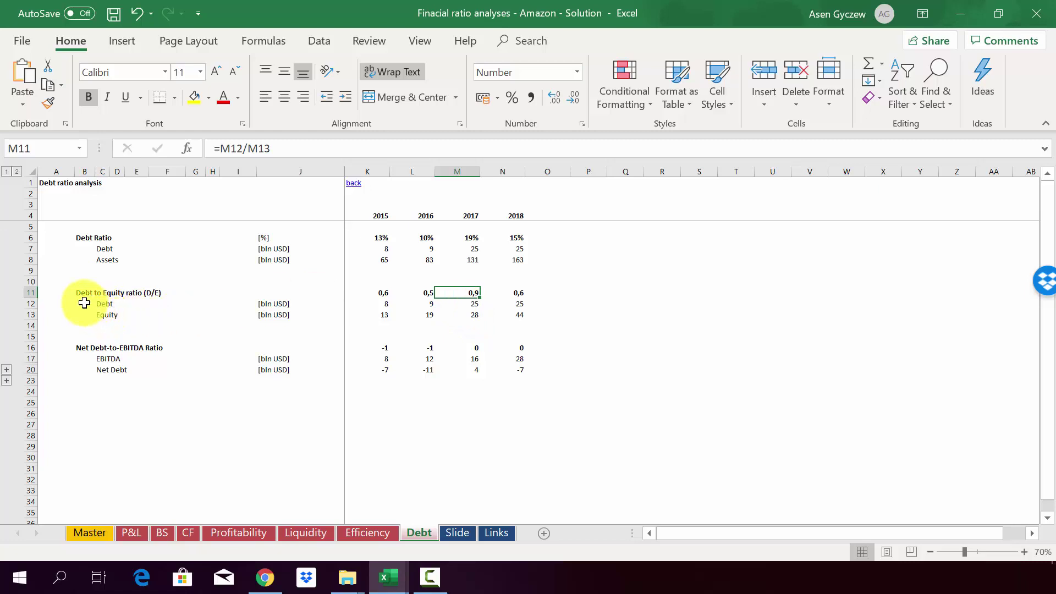
left_click(31, 293)
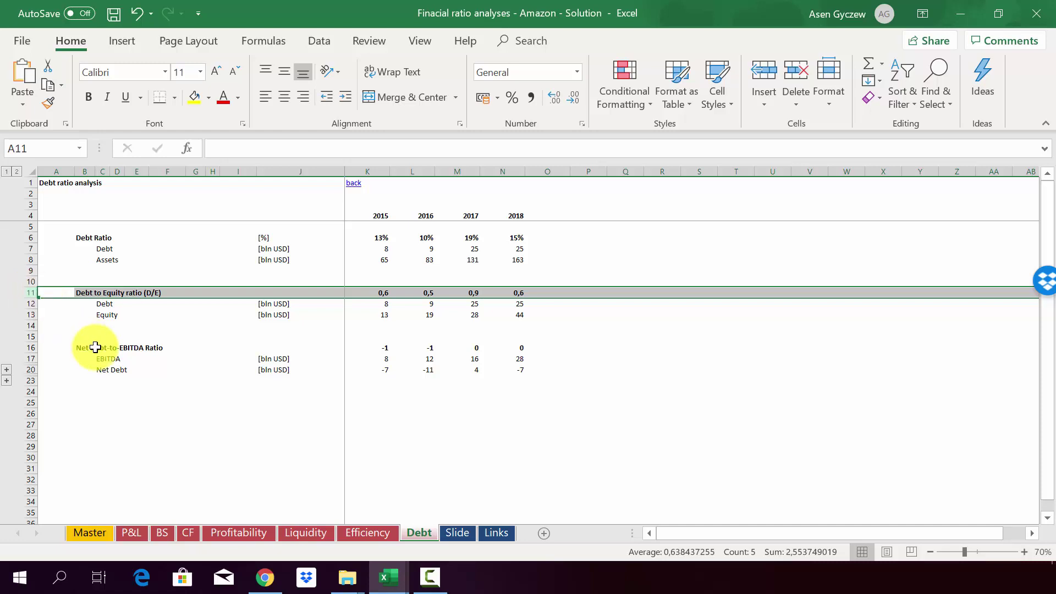
Review the Net Debt and EBITDA rows and the 2017 Net Debt-to-EBITDA formula.
left_click(38, 347)
left_click(31, 347)
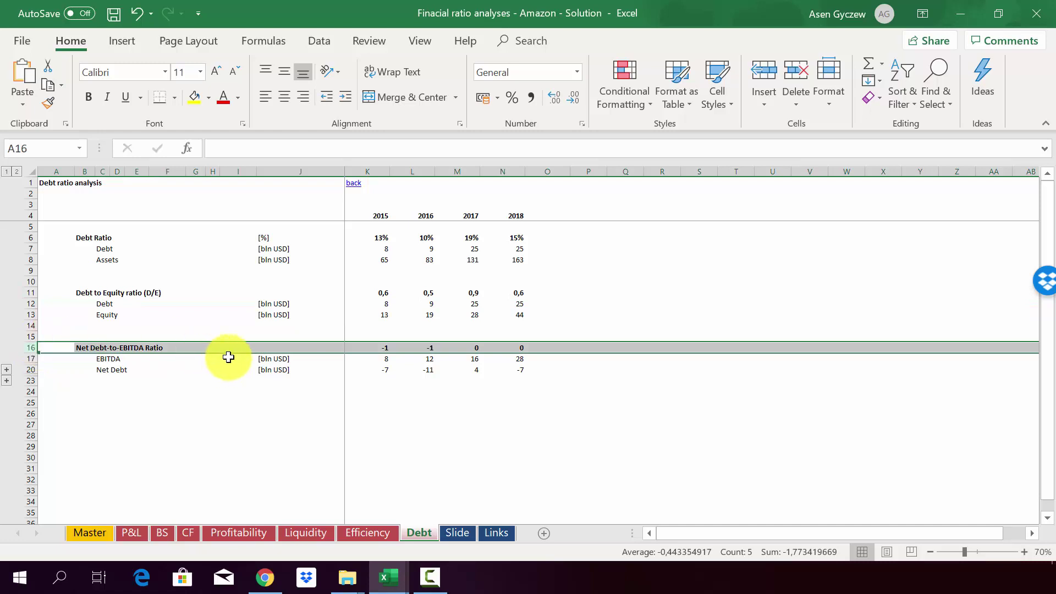
left_click(31, 369)
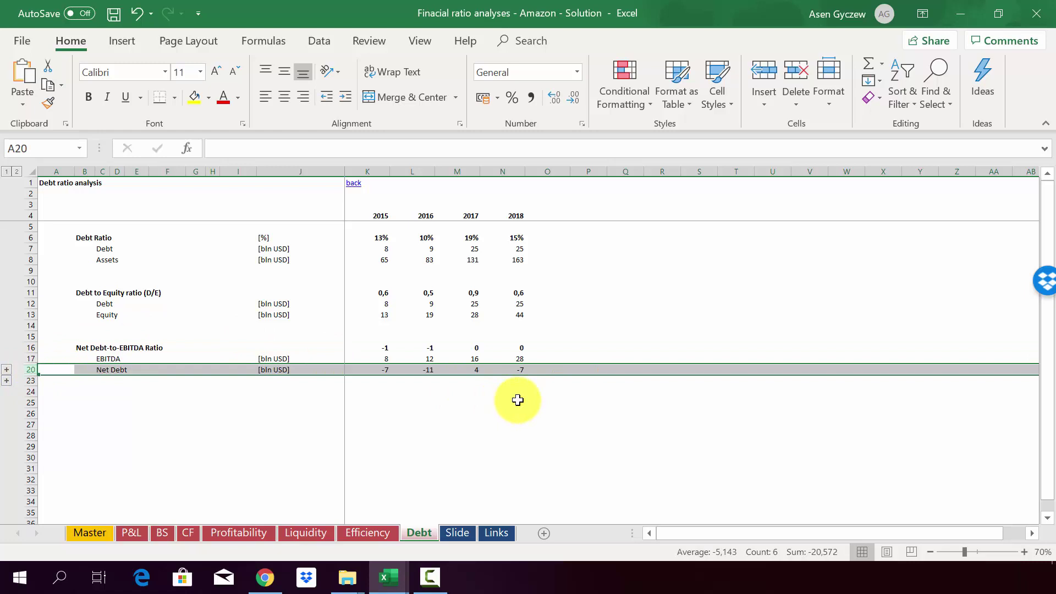
left_click(32, 358)
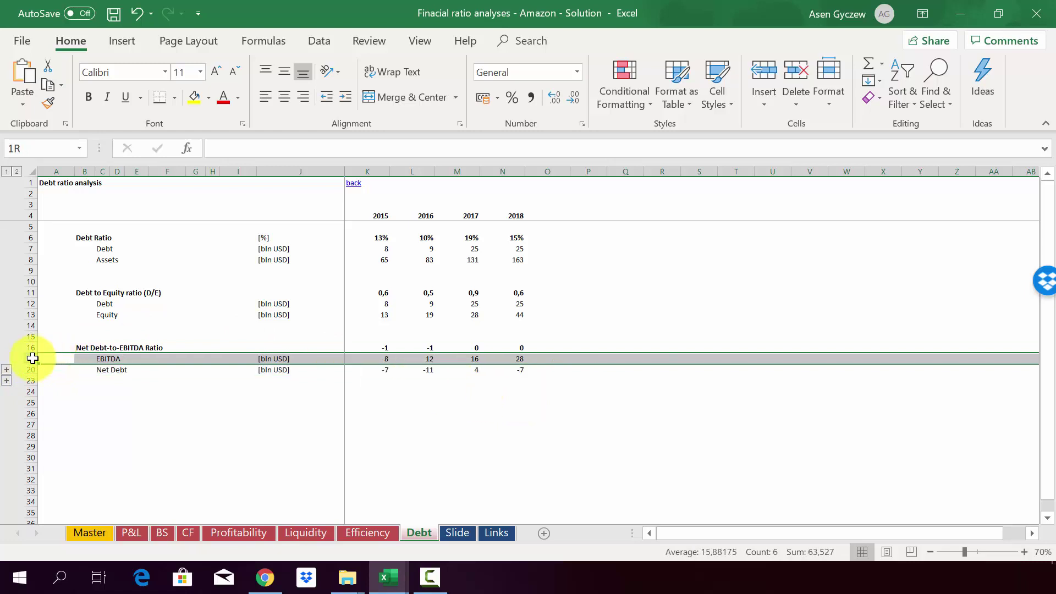
left_click(469, 347)
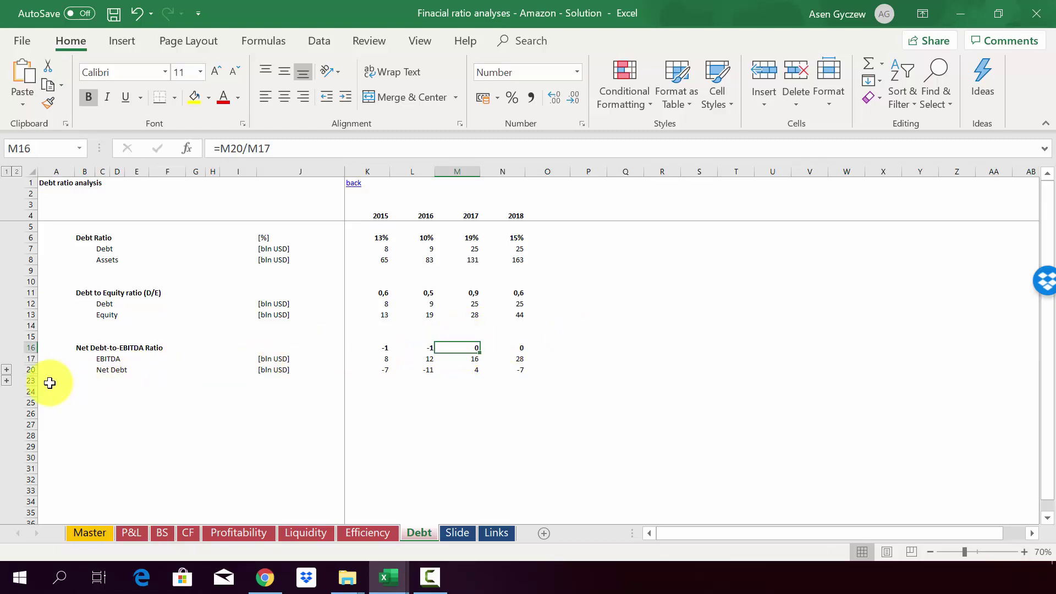
Expand the Net Debt group, inspect its Debt and Cash & Cash Equivalents rows, then collapse it.
left_click(7, 380)
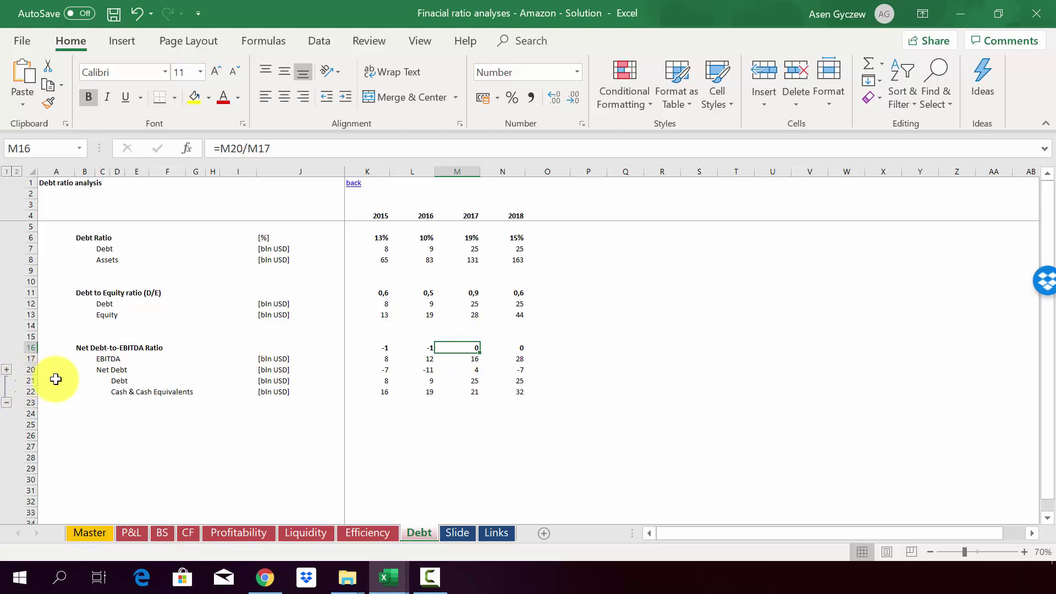
left_click(21, 381)
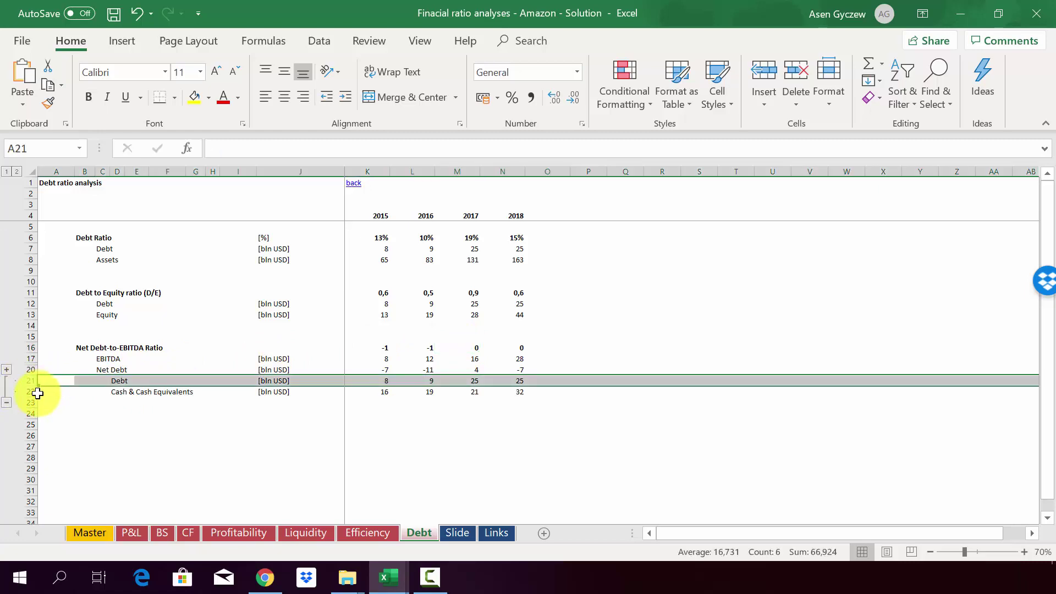
left_click(32, 392)
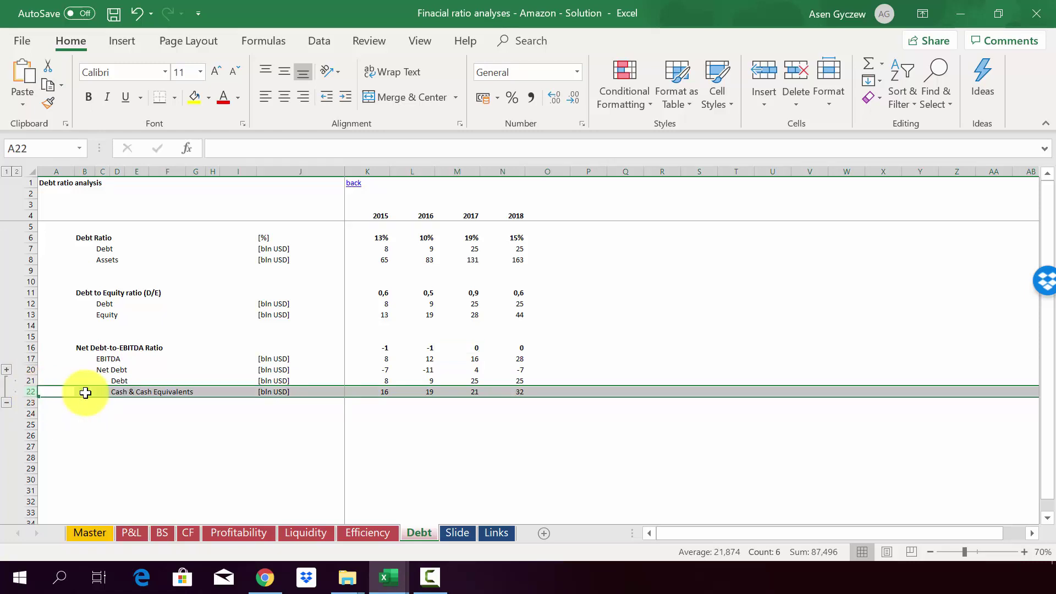
left_click(34, 381)
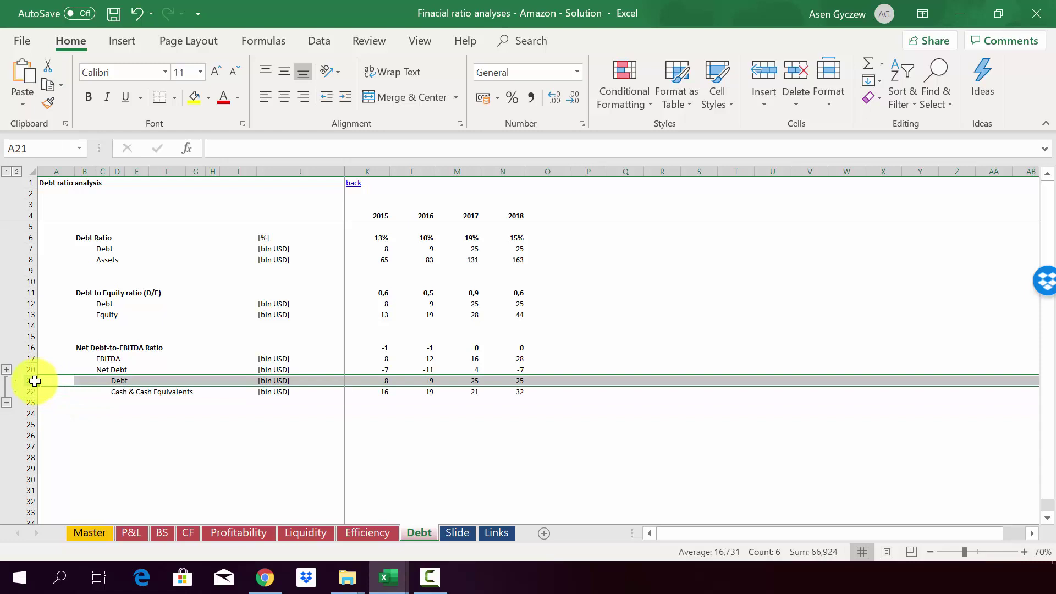
left_click(30, 392)
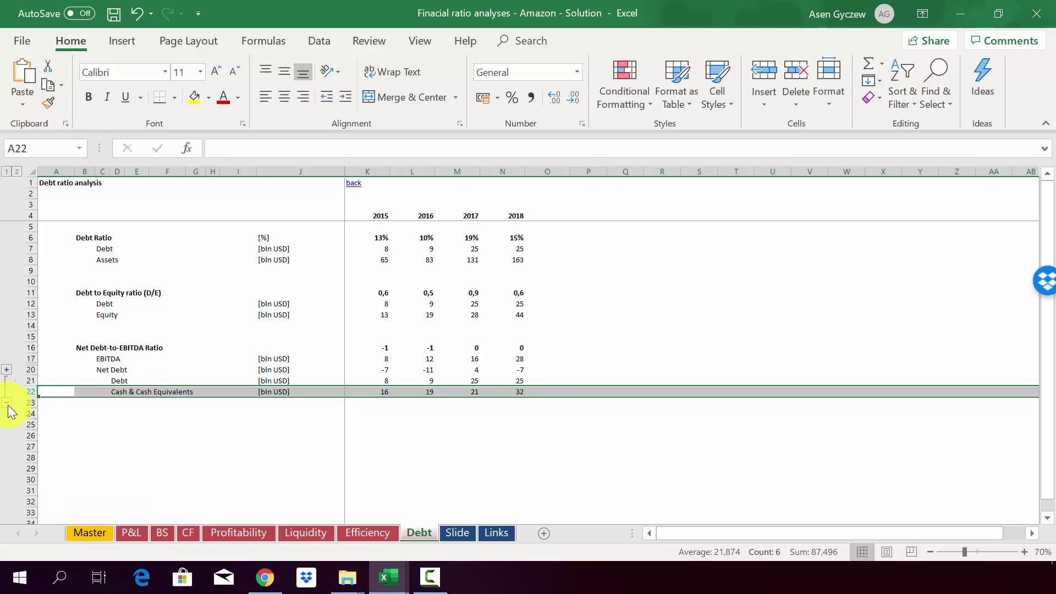
left_click(7, 403)
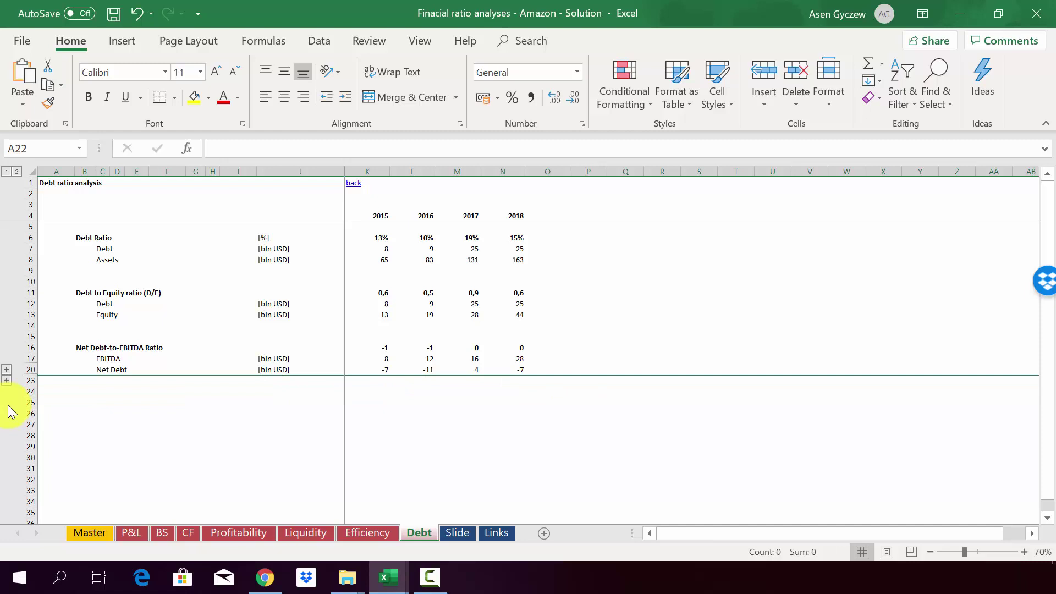
left_click(27, 349)
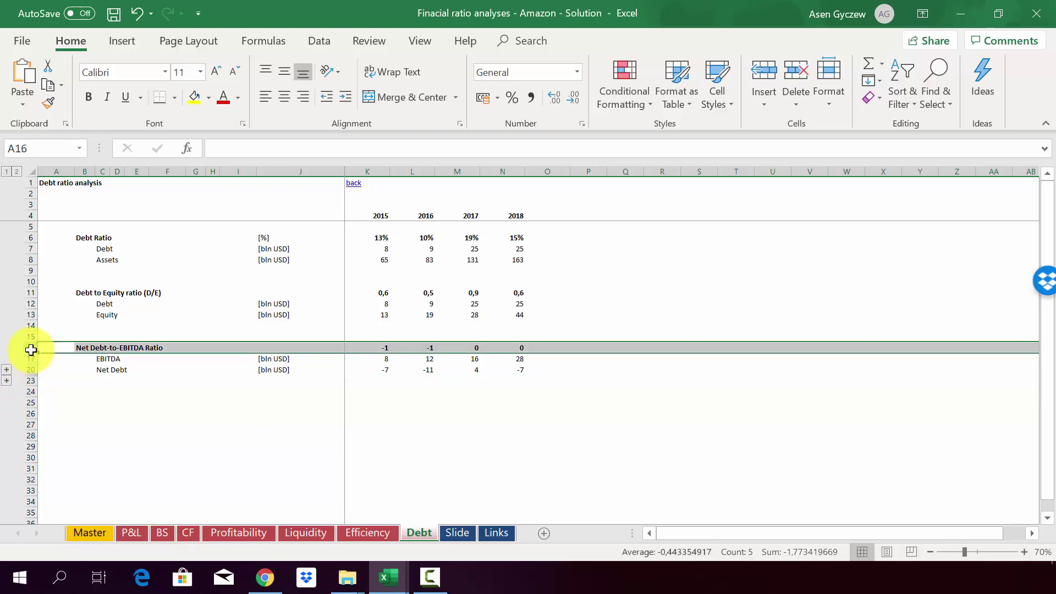